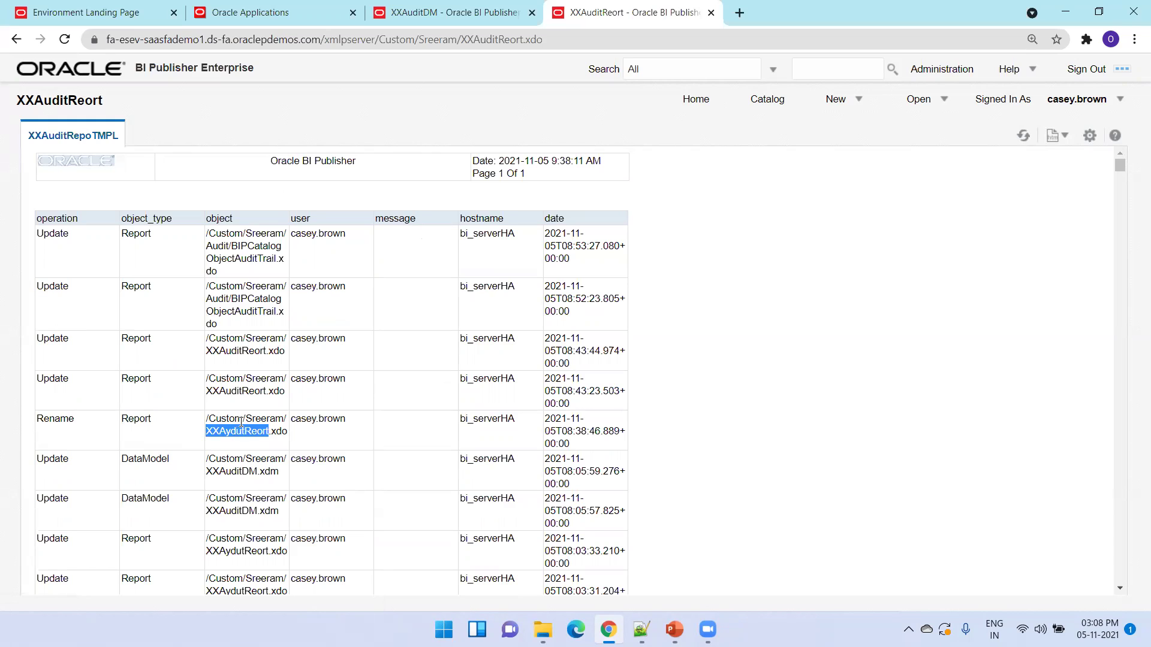
- Highlight the report names XXAuditReort and XXAydutReort in the audit report's object column to compare them
double_click(238, 390)
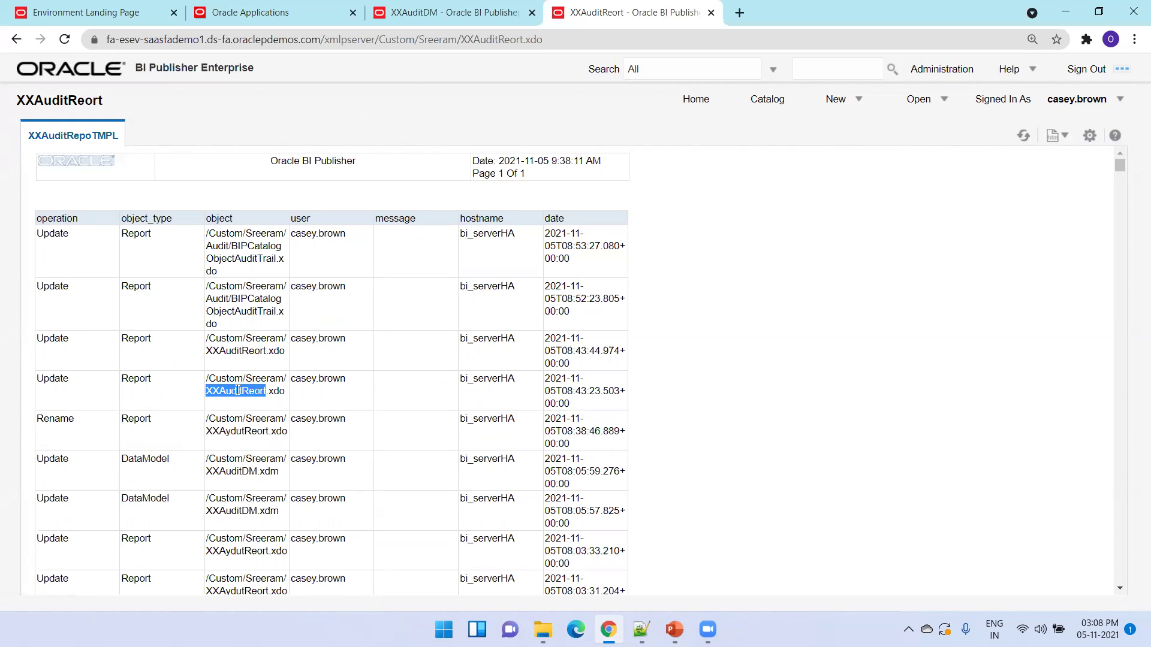
double_click(258, 431)
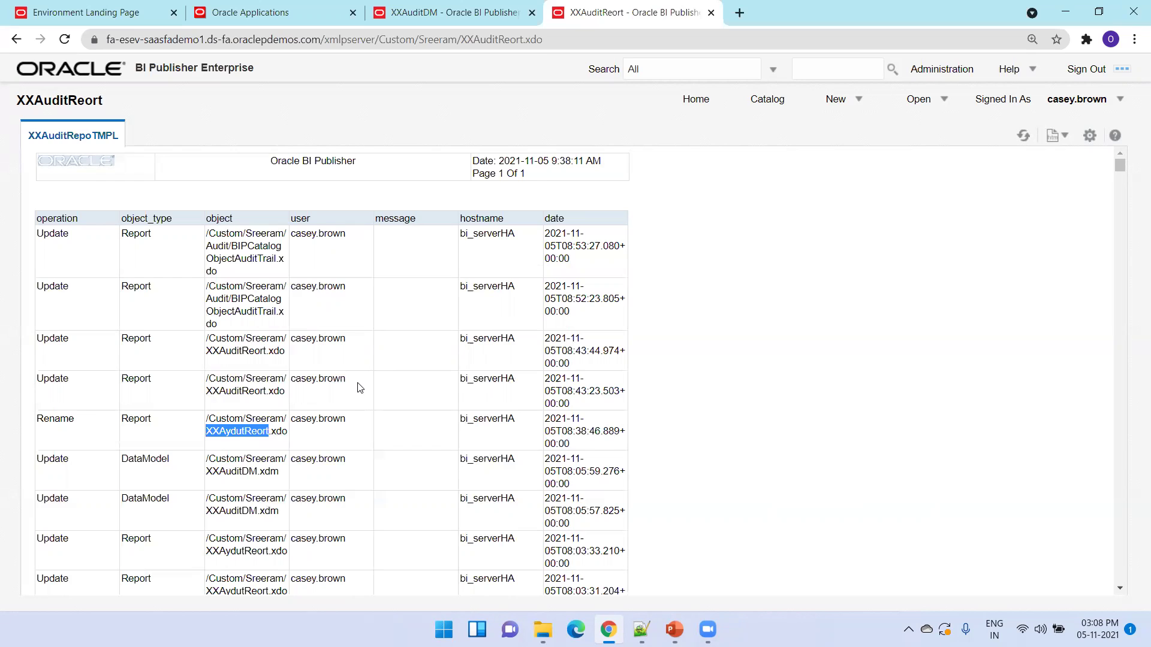
- Switch to the BIPAuditReports presentation in PowerPoint and highlight the FROM BIPUBLISHER_V L line of the sample query
key(alt+Tab)
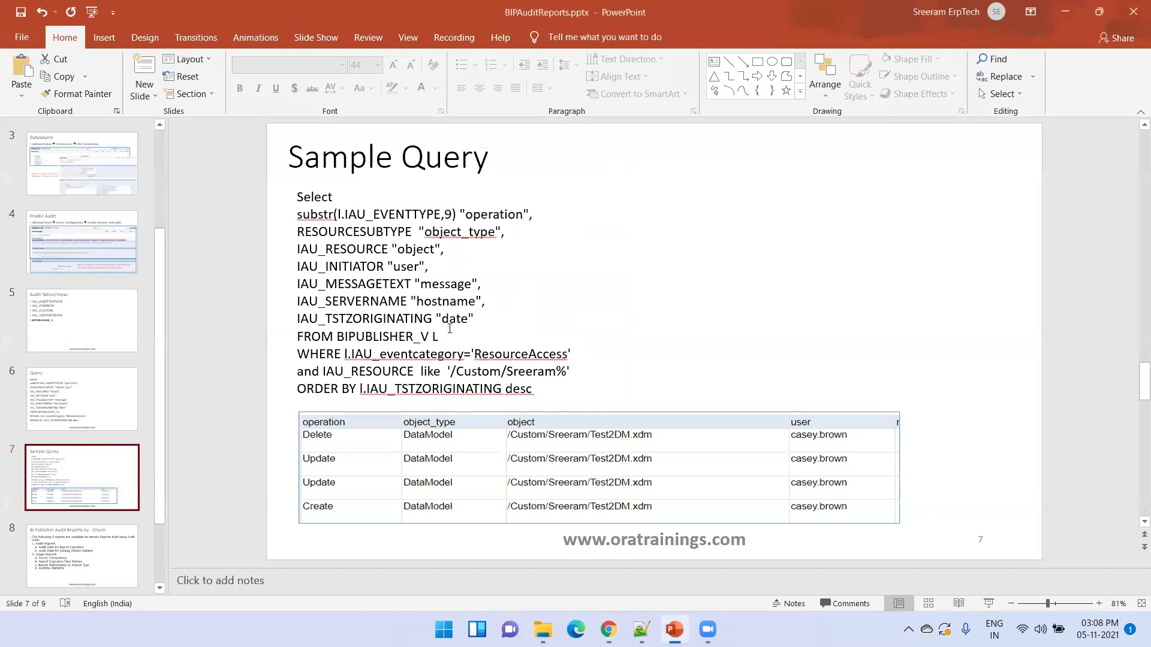
drag(338, 336, 442, 336)
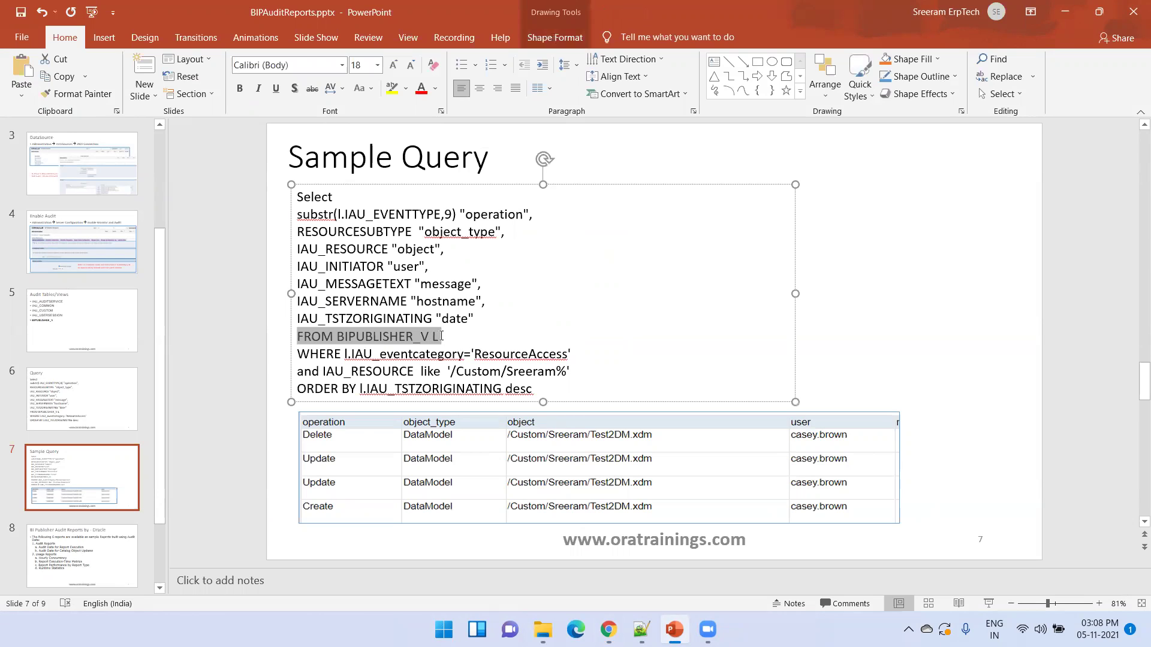
click(225, 354)
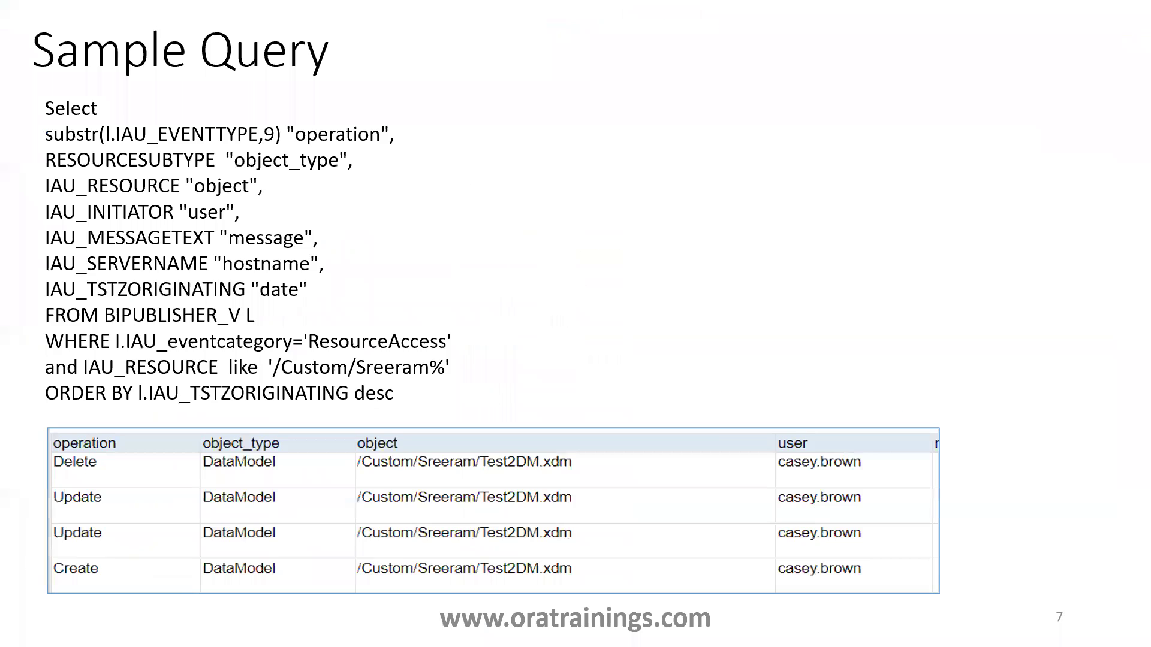
- Present the slide show from the Sample Query slide and advance to the slide on BI Publisher Audit Reports by Oracle
click(988, 604)
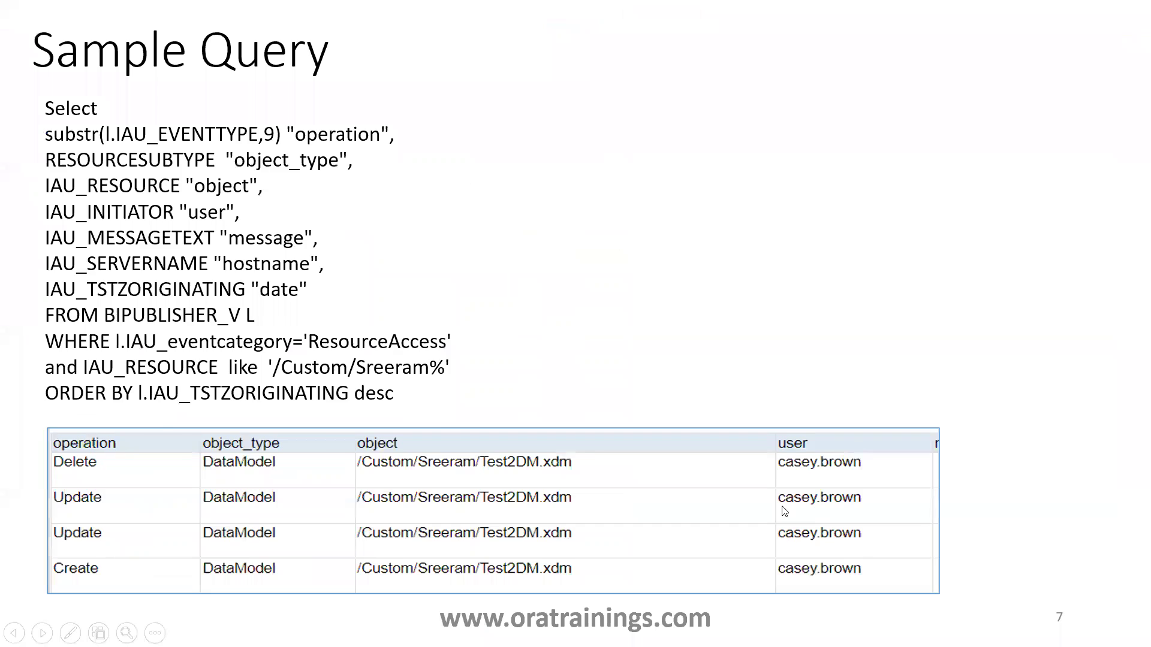
click(784, 511)
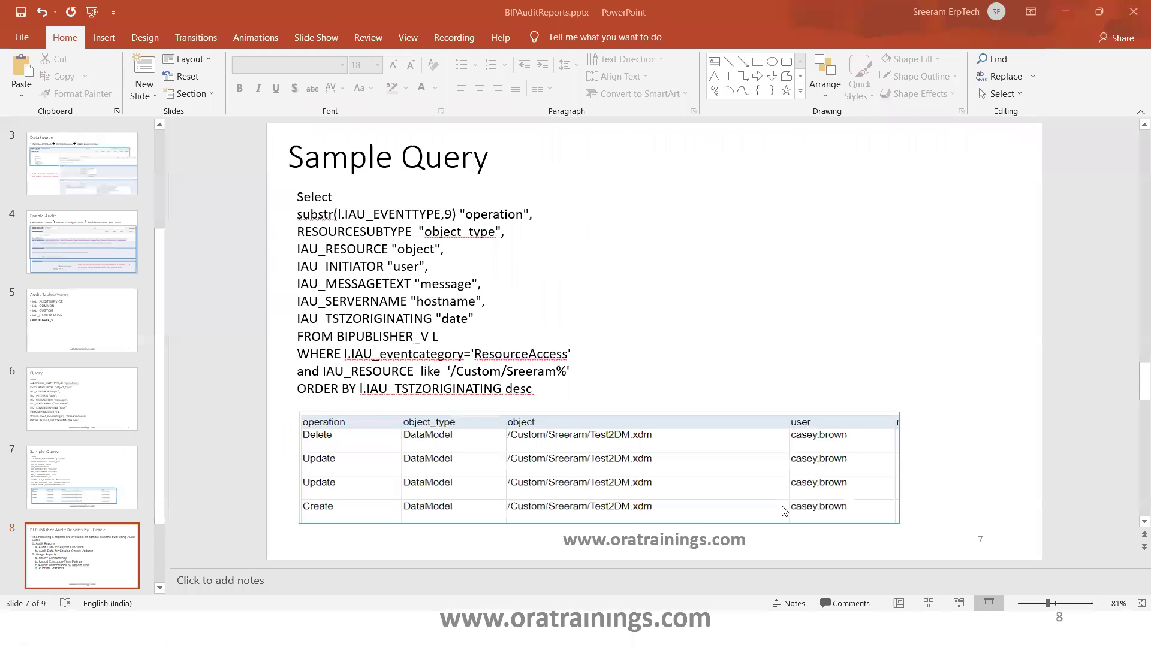
scroll(726, 410, down, 1)
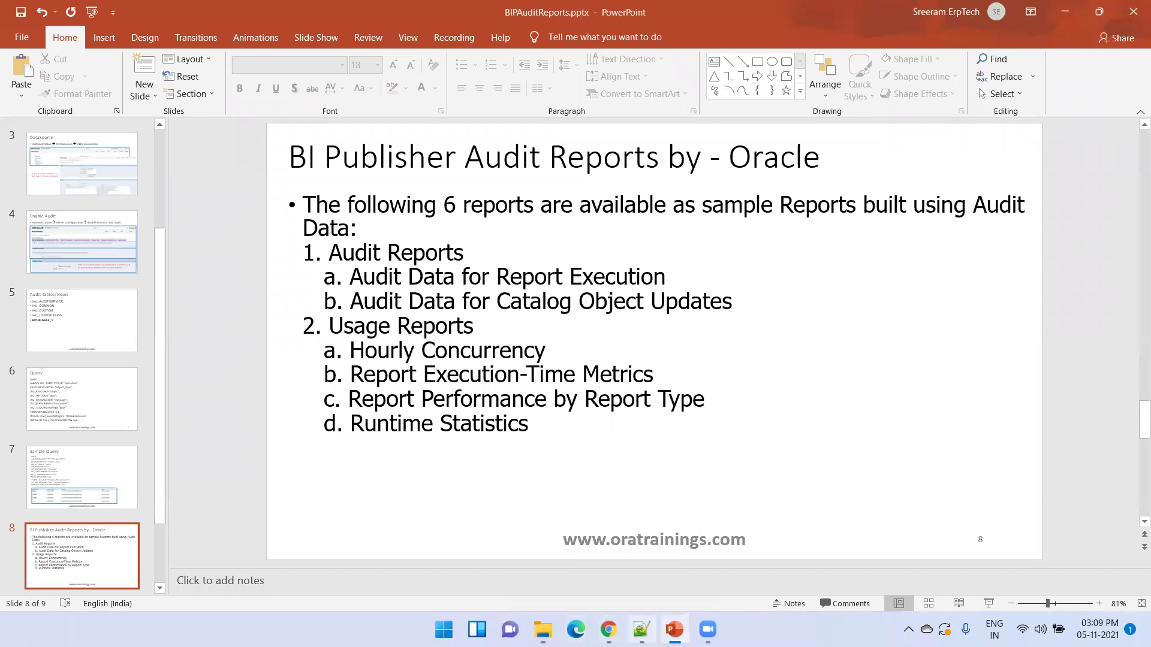
- Switch to Chrome, go to the XXAuditDM data model and keep its inactive session alive
click(608, 629)
click(331, 24)
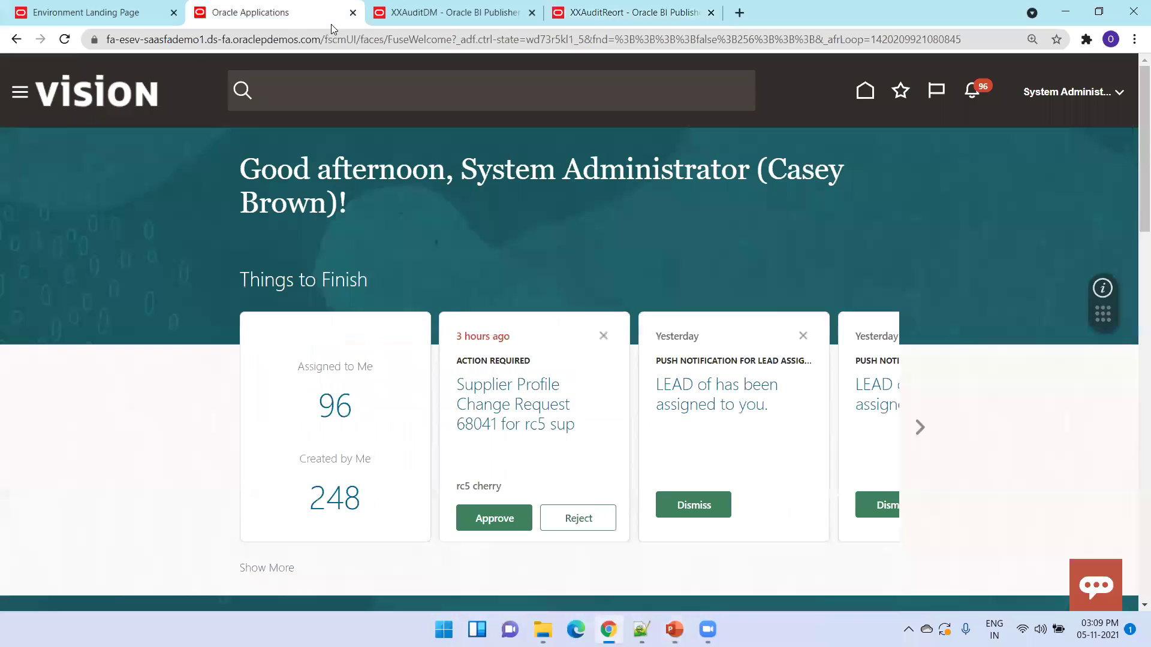
click(456, 12)
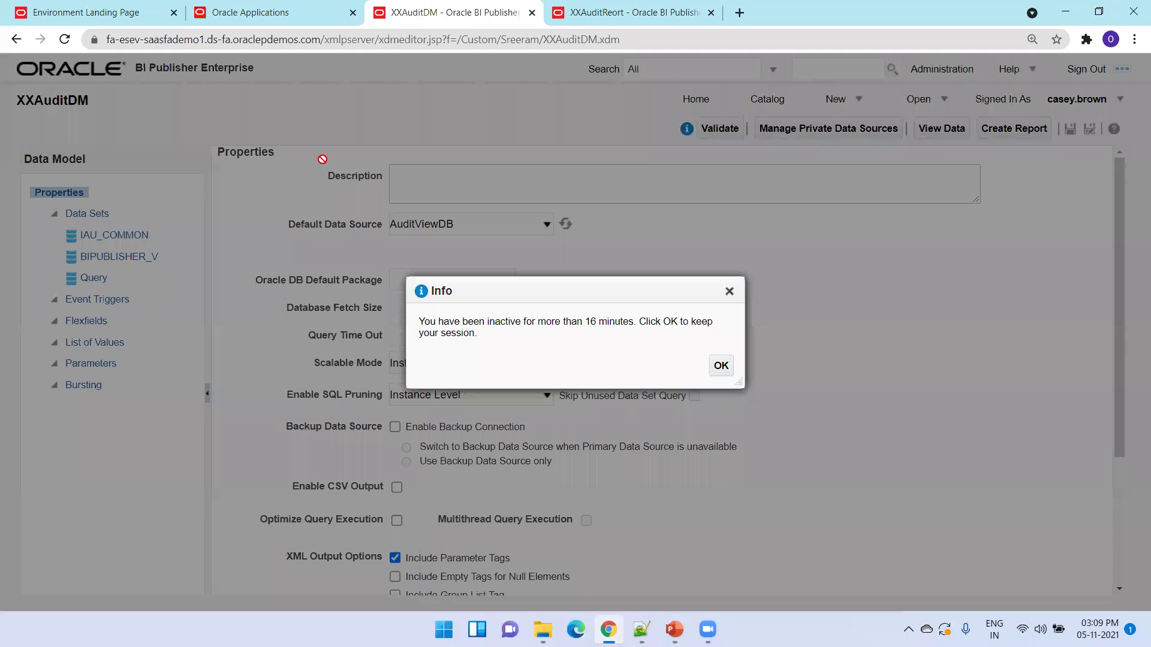
click(720, 365)
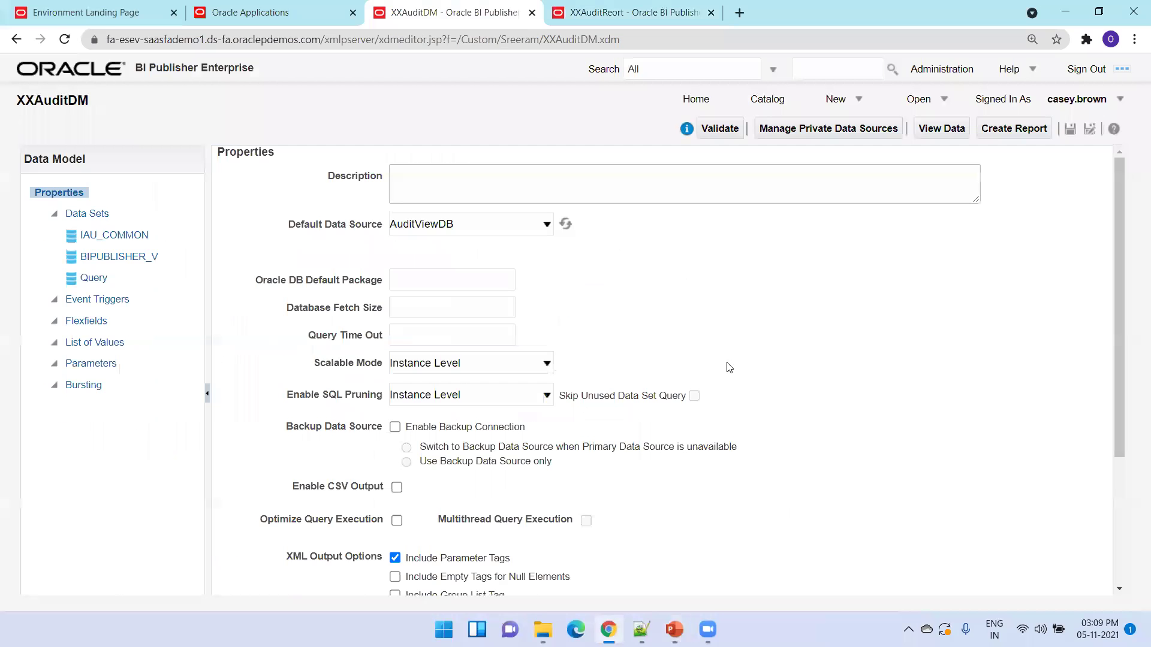
- Open the BIPCatalogObjectAuditTrailDM data model for editing from the Audit/Data Models catalog folder
click(760, 99)
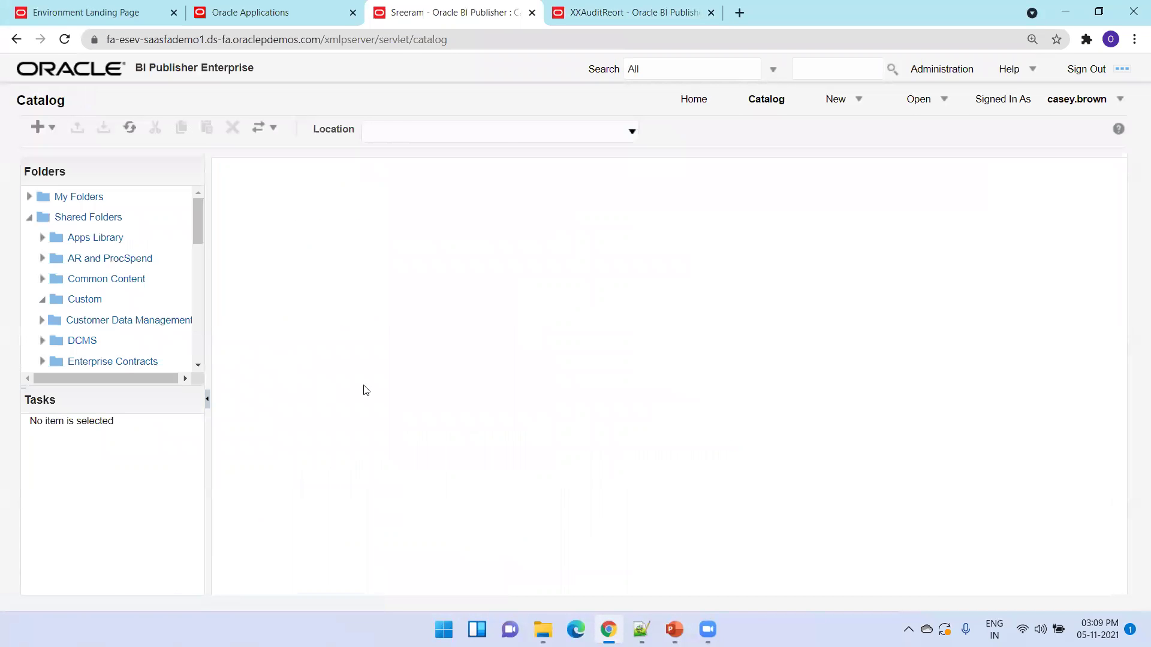
click(266, 181)
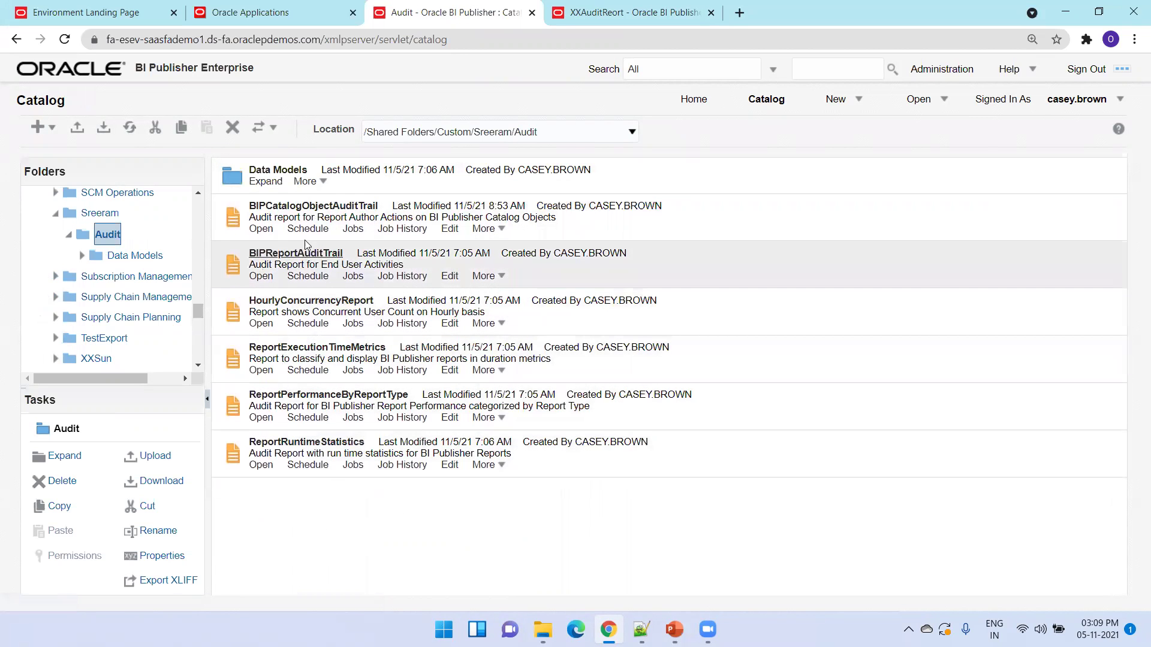
click(264, 182)
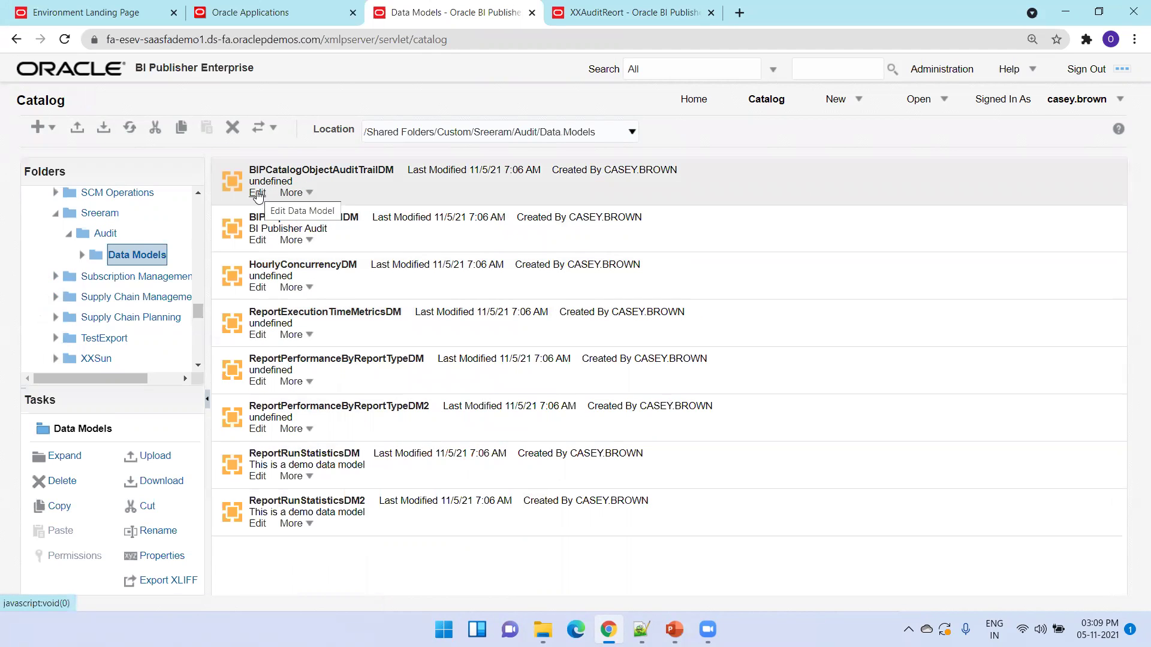
click(258, 193)
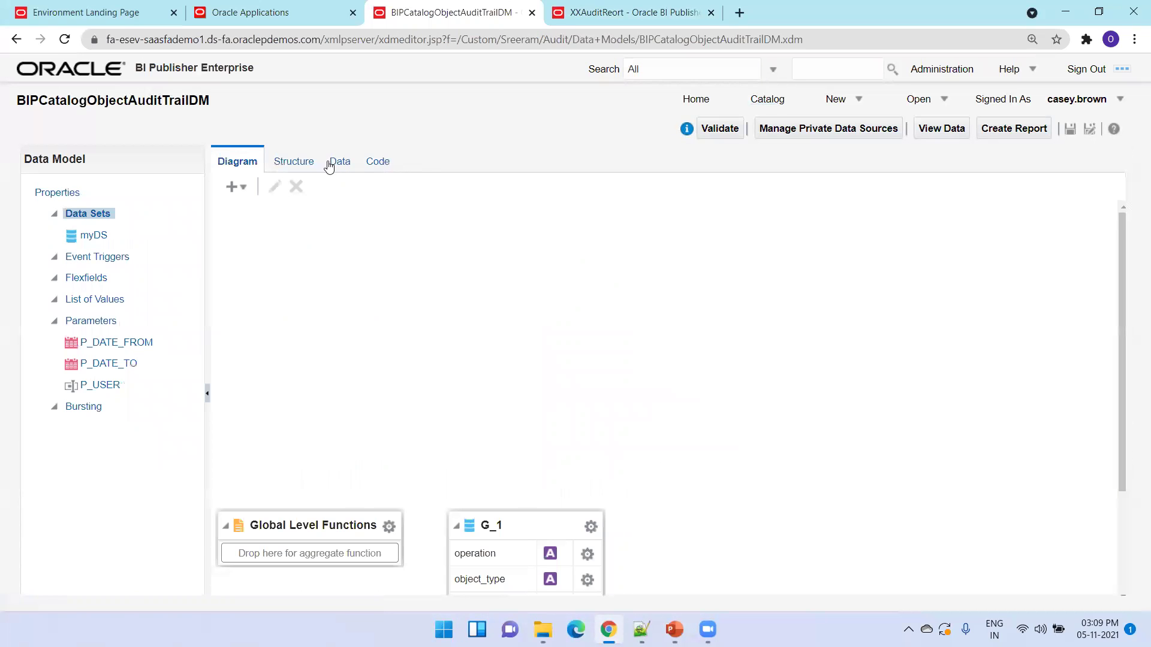
click(336, 166)
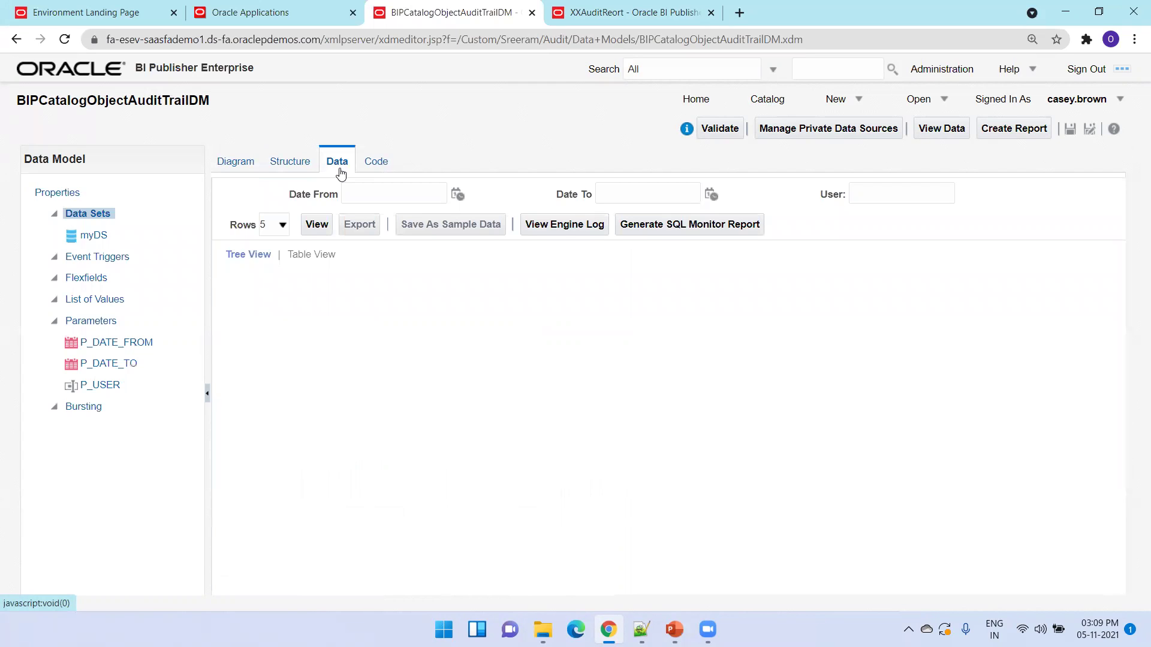
click(458, 194)
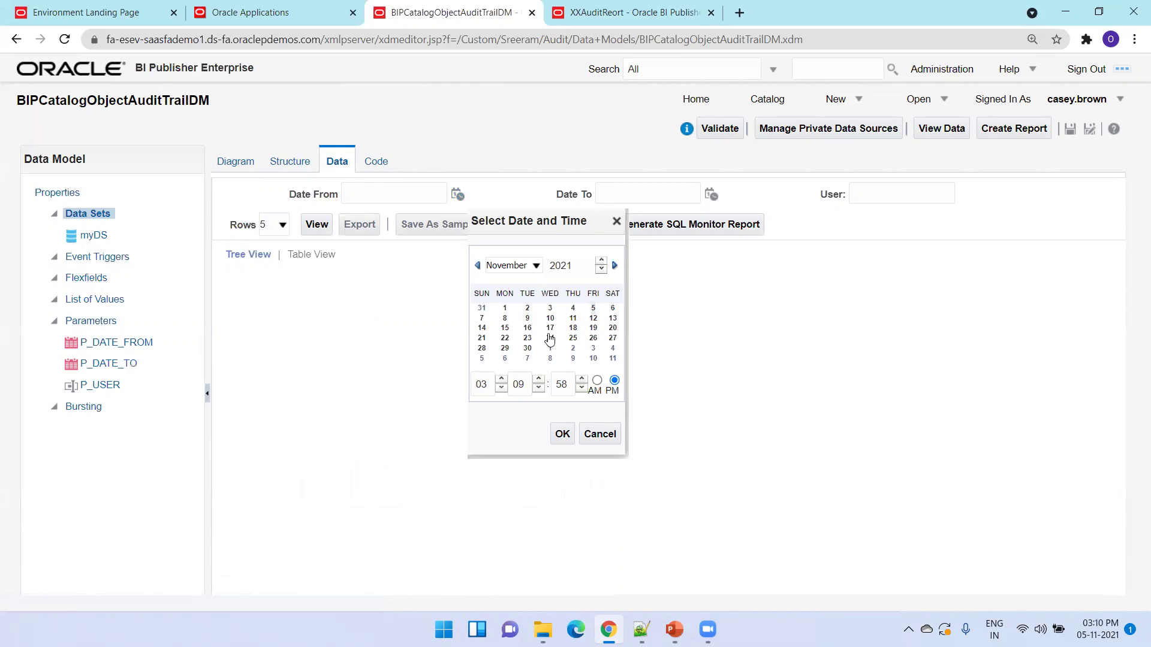
click(559, 440)
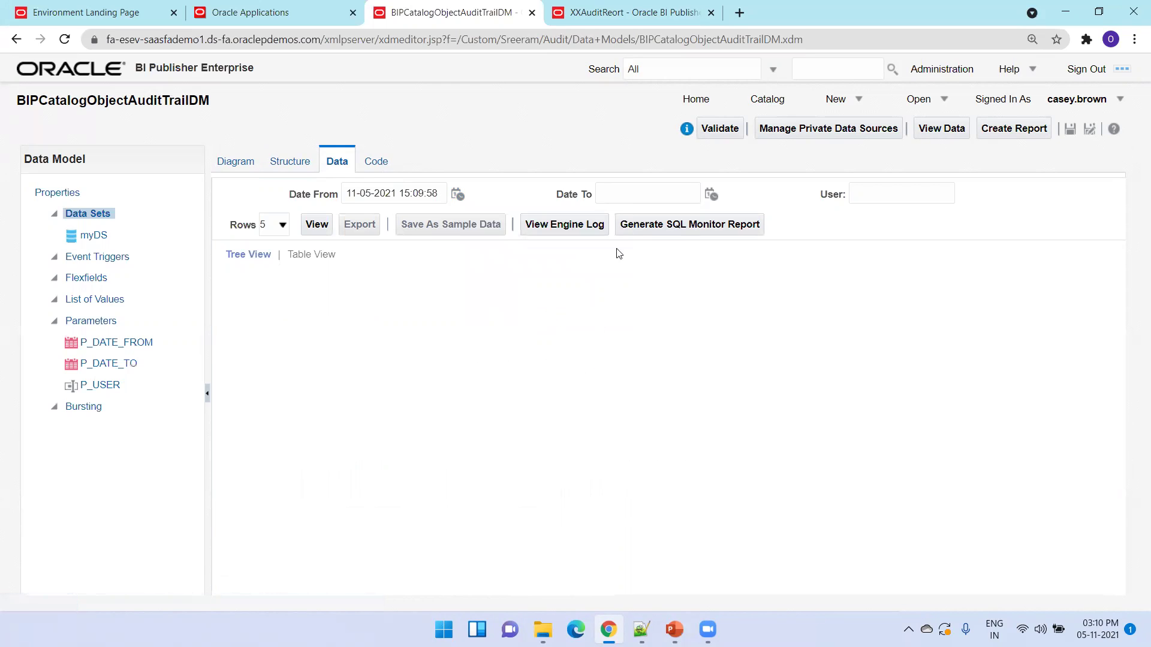
click(711, 194)
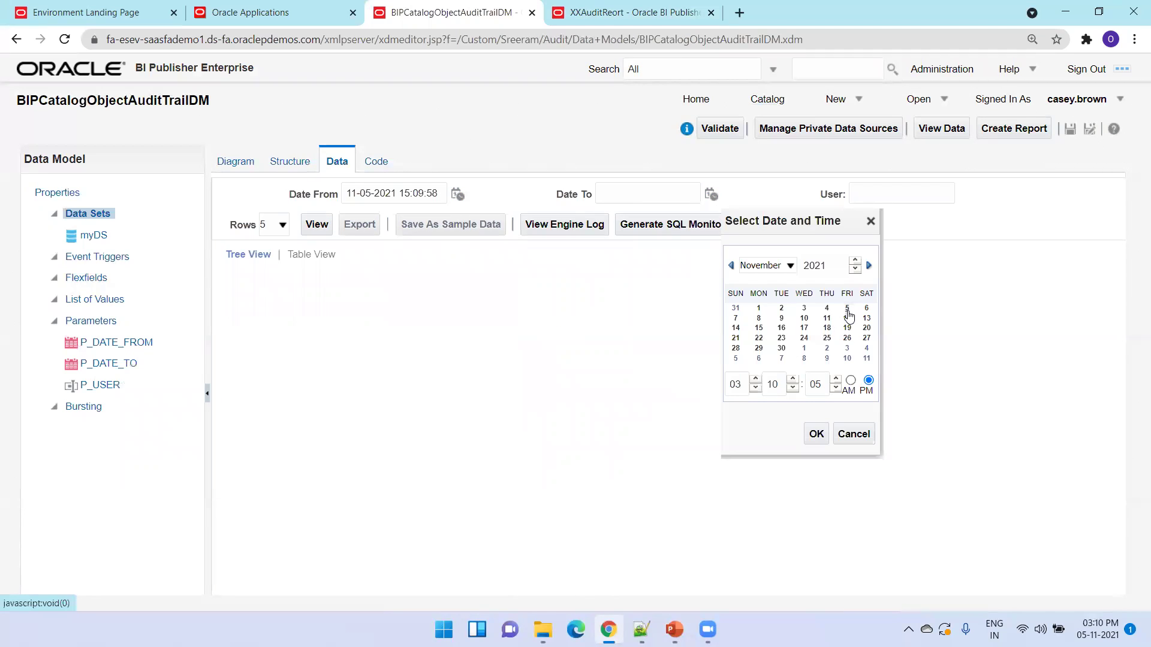
click(816, 434)
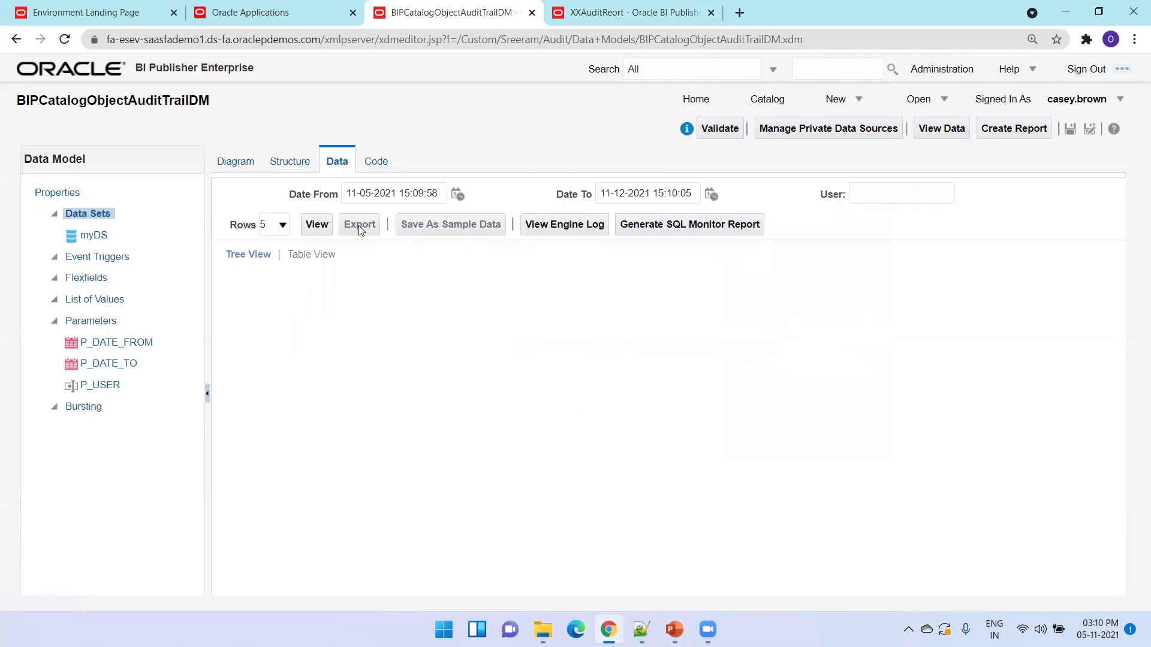
click(325, 228)
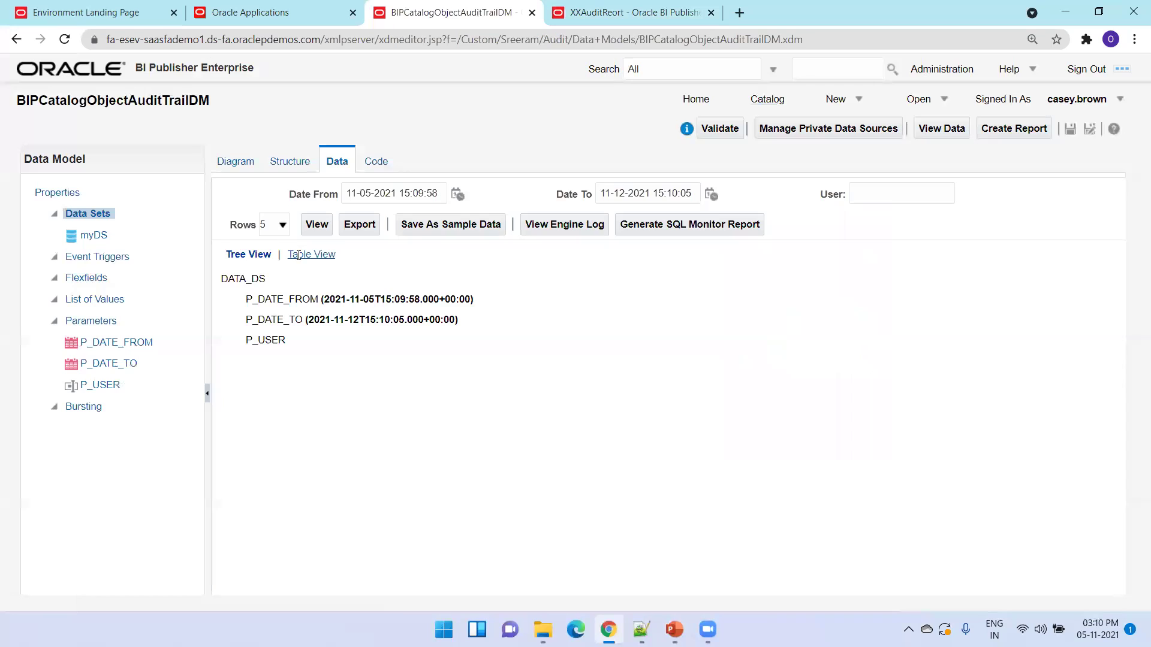
click(299, 255)
- Reconfirm the Date To value in its date picker and view the data again
click(711, 194)
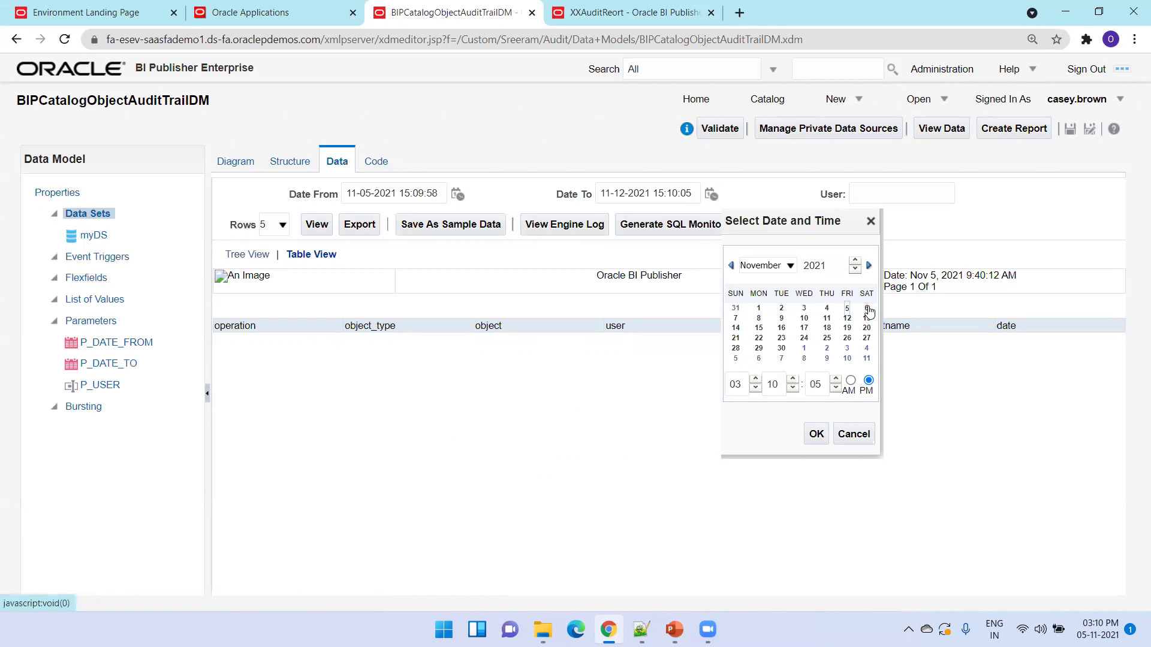
scroll(869, 312, up, 3)
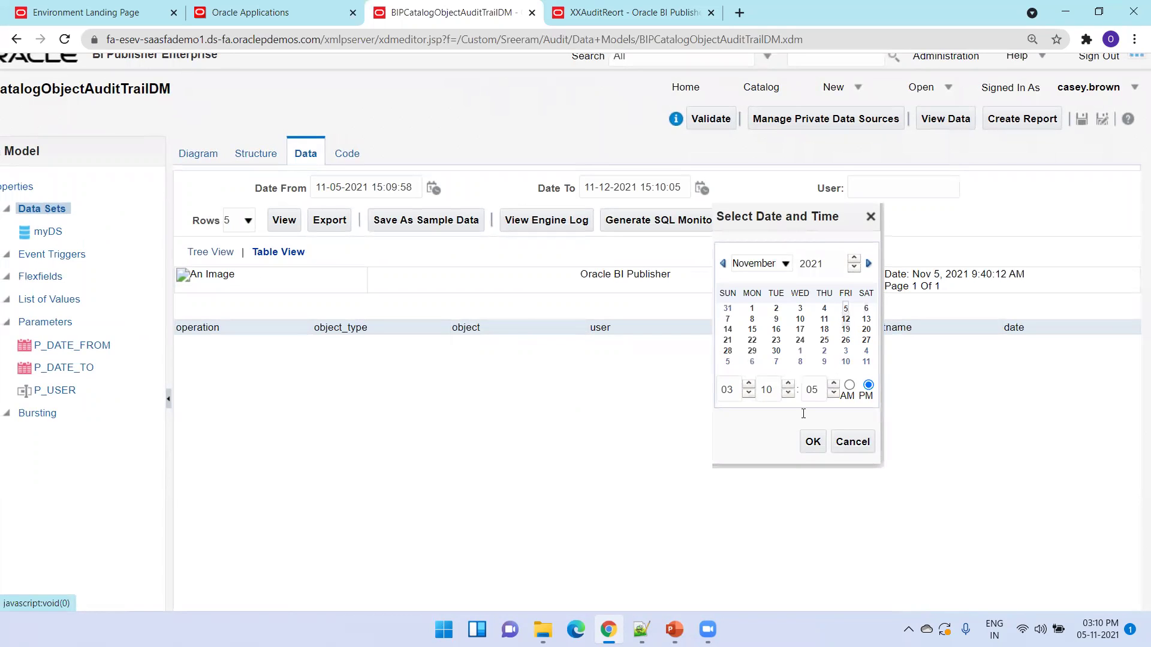
click(812, 442)
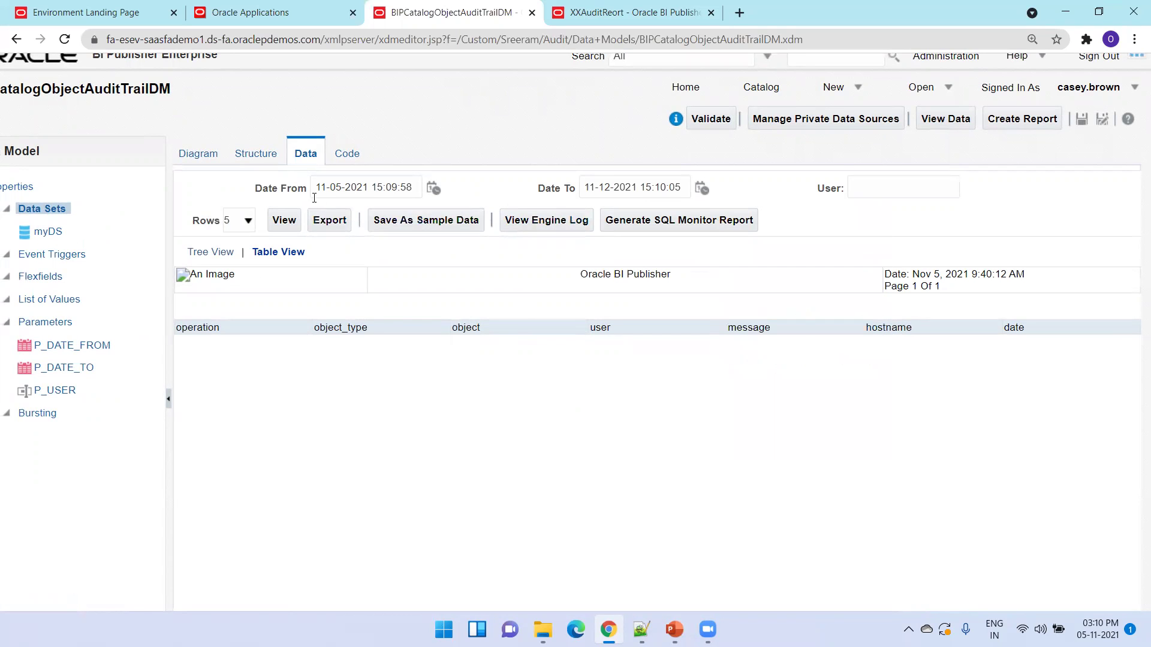
click(284, 220)
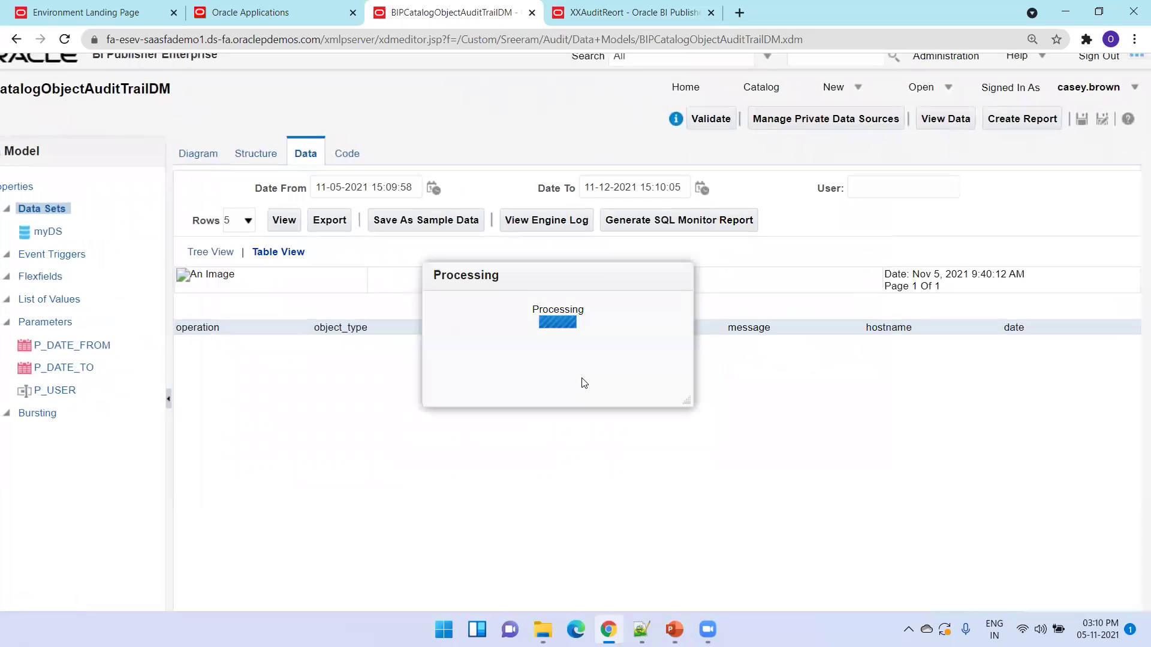
click(434, 189)
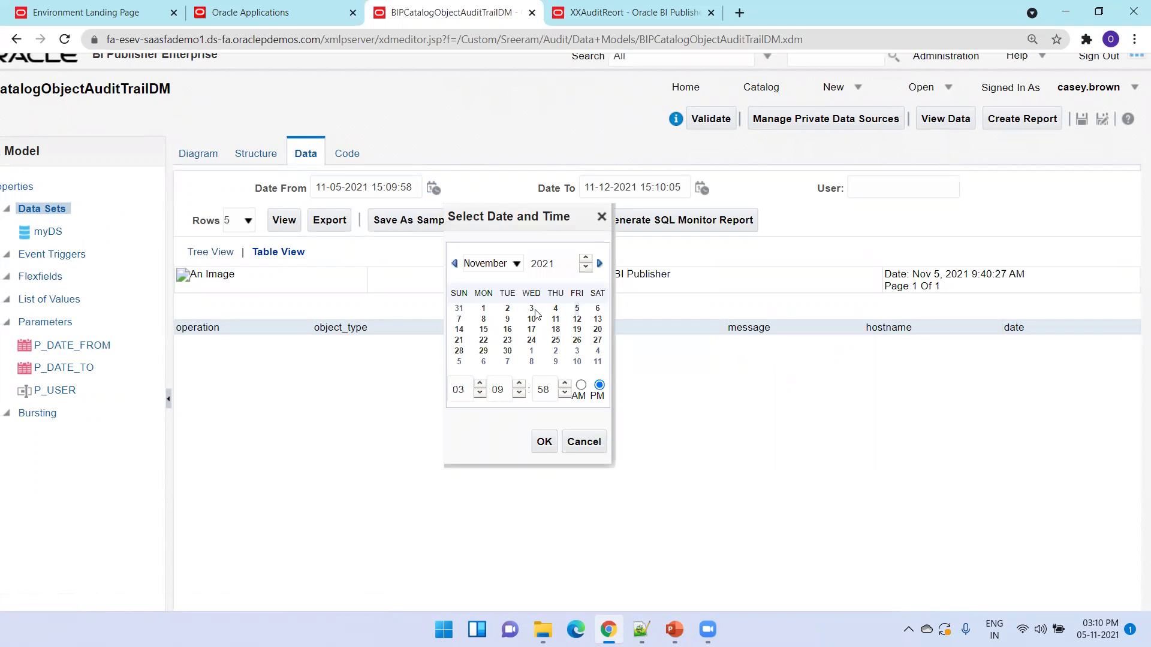
click(542, 440)
click(288, 220)
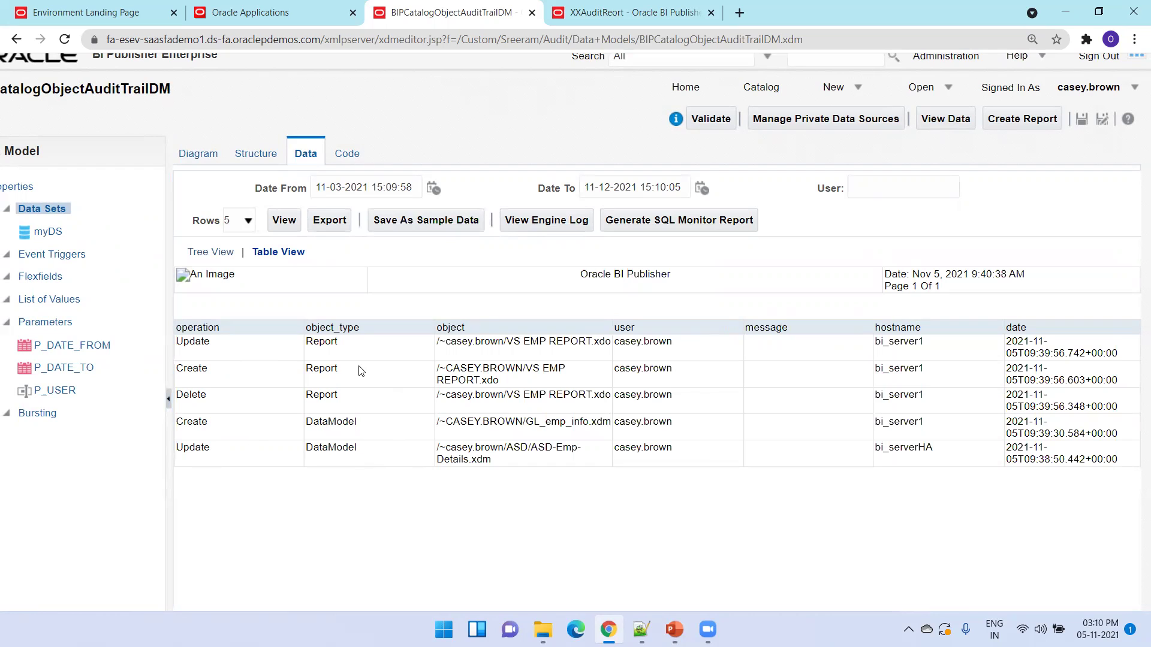
- Open the BIPCatalogObjectAuditTrail report from the Audit folder of the catalog
click(760, 89)
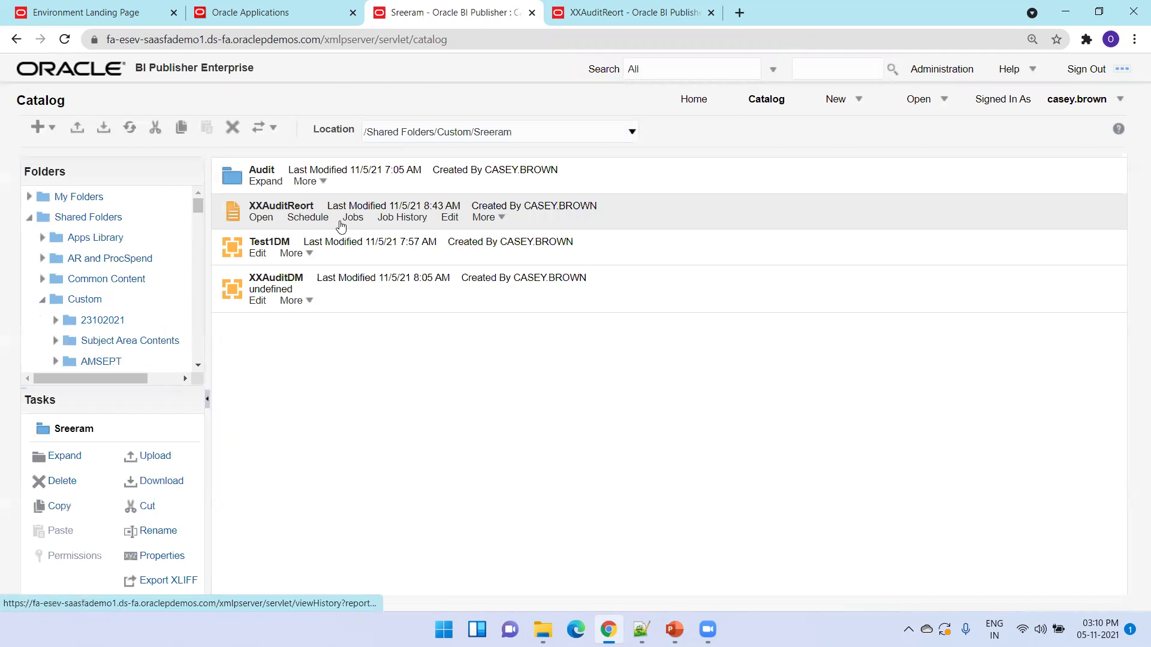
click(265, 181)
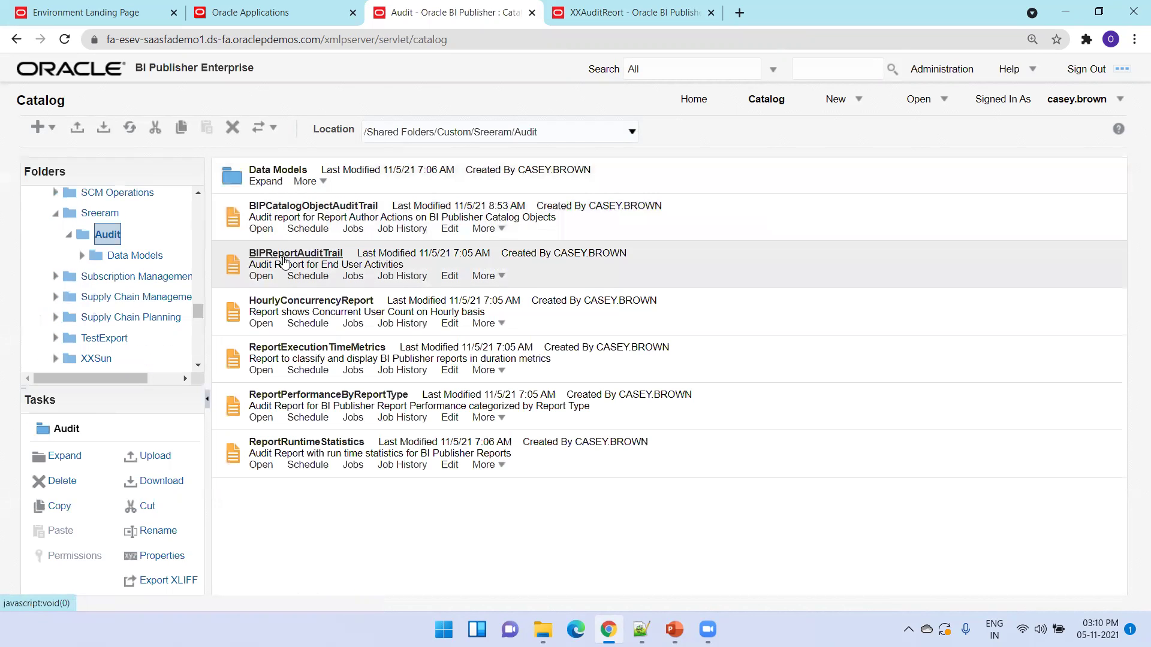
click(260, 230)
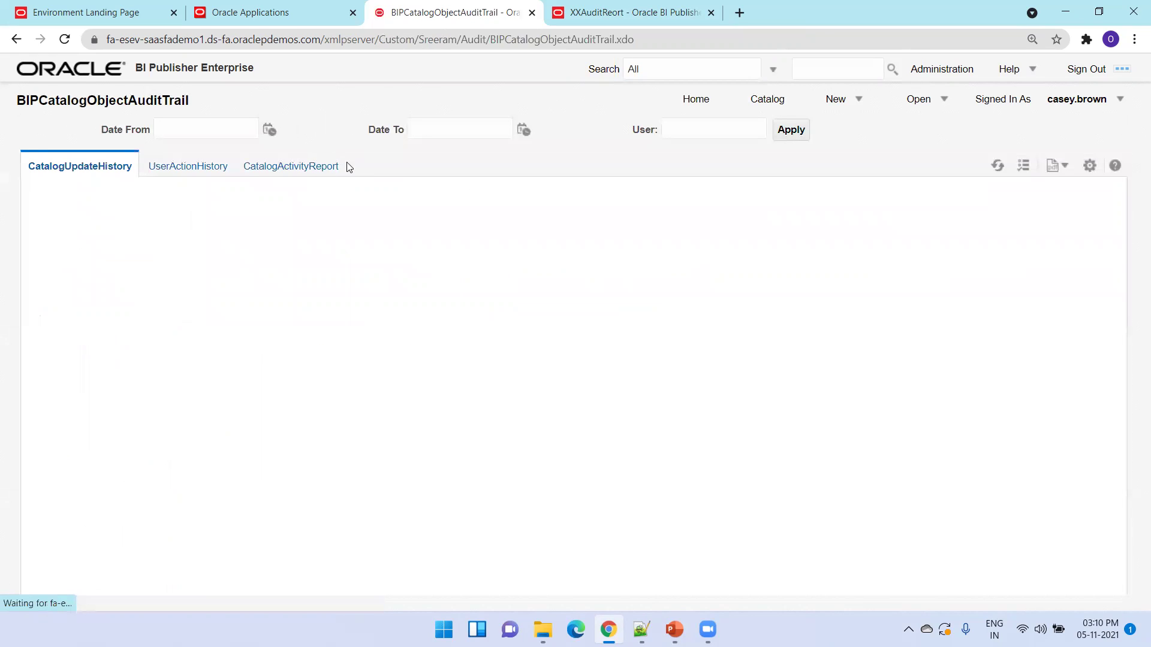
click(269, 131)
click(340, 203)
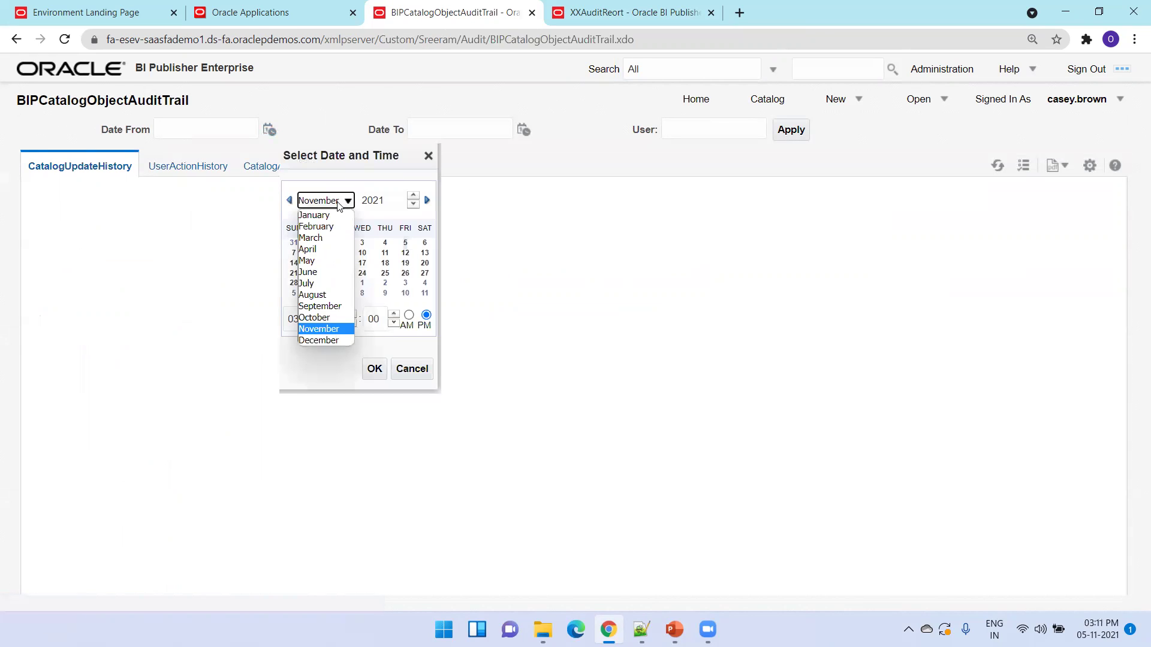
click(387, 210)
click(290, 200)
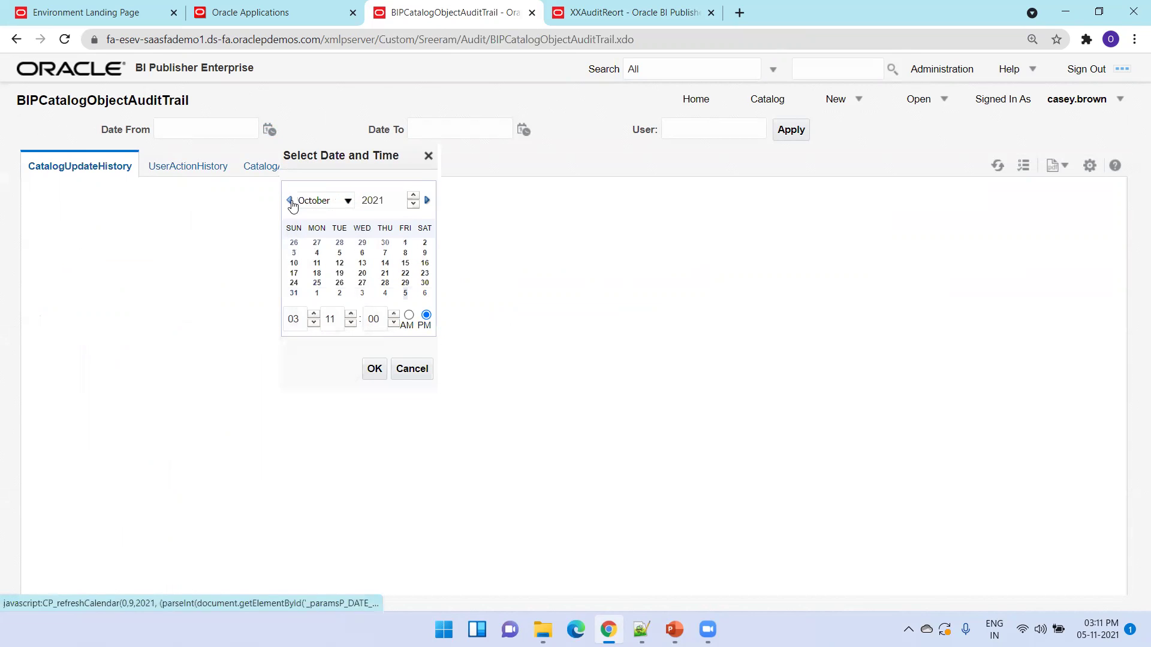
click(406, 243)
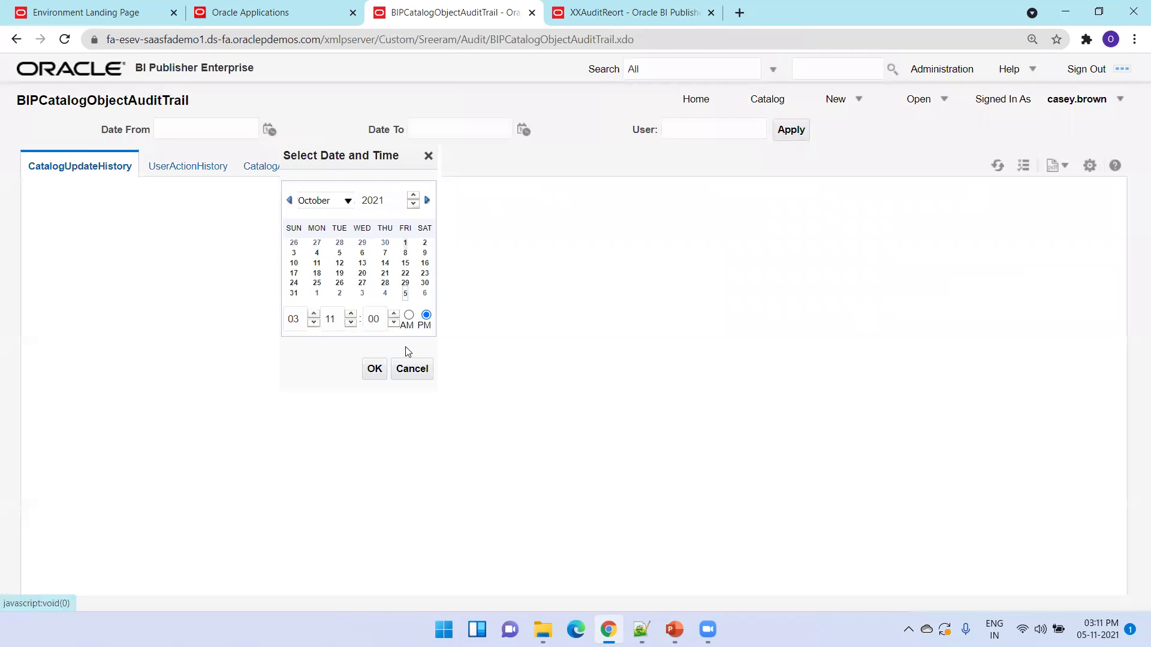
click(375, 368)
click(524, 131)
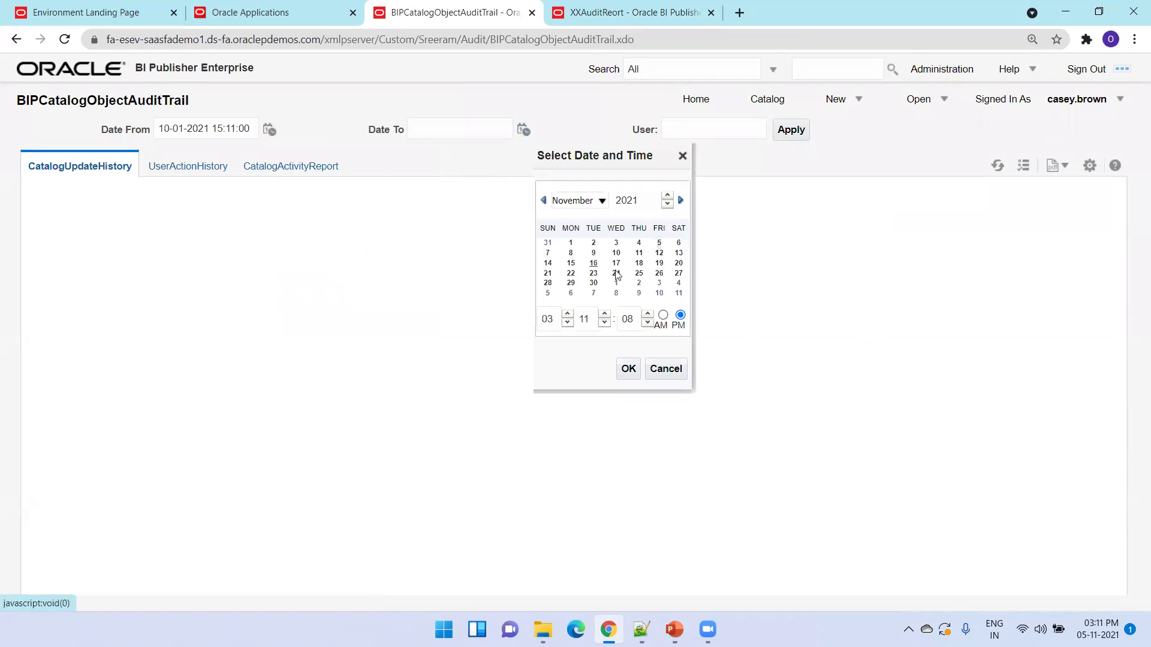
click(658, 244)
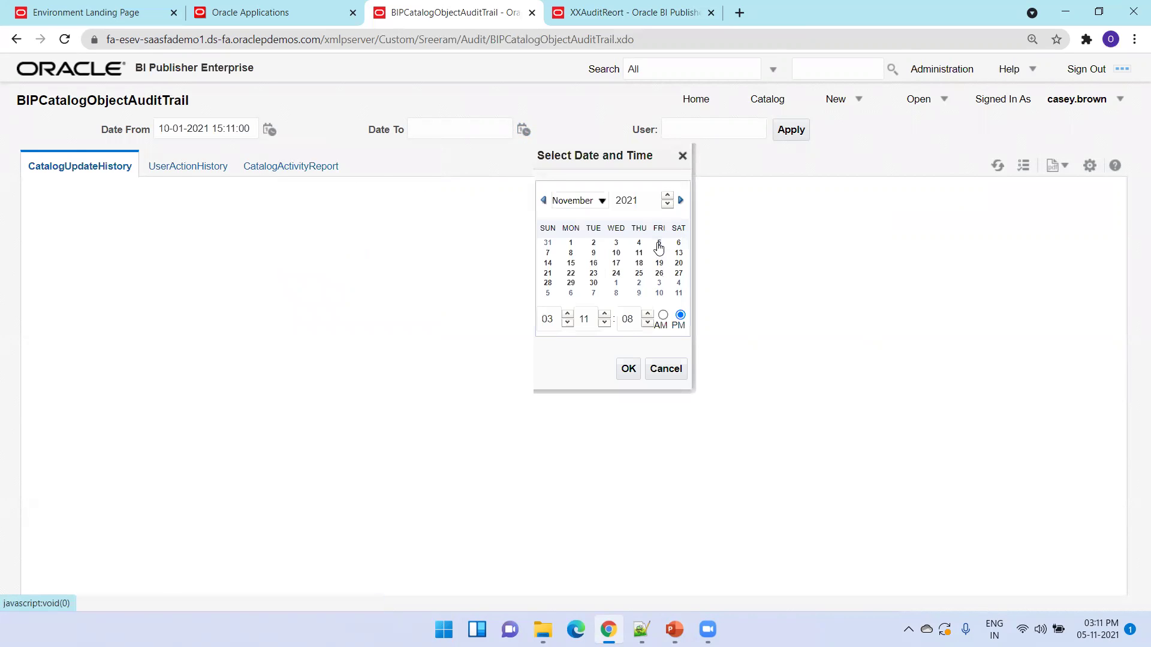
click(628, 369)
click(784, 135)
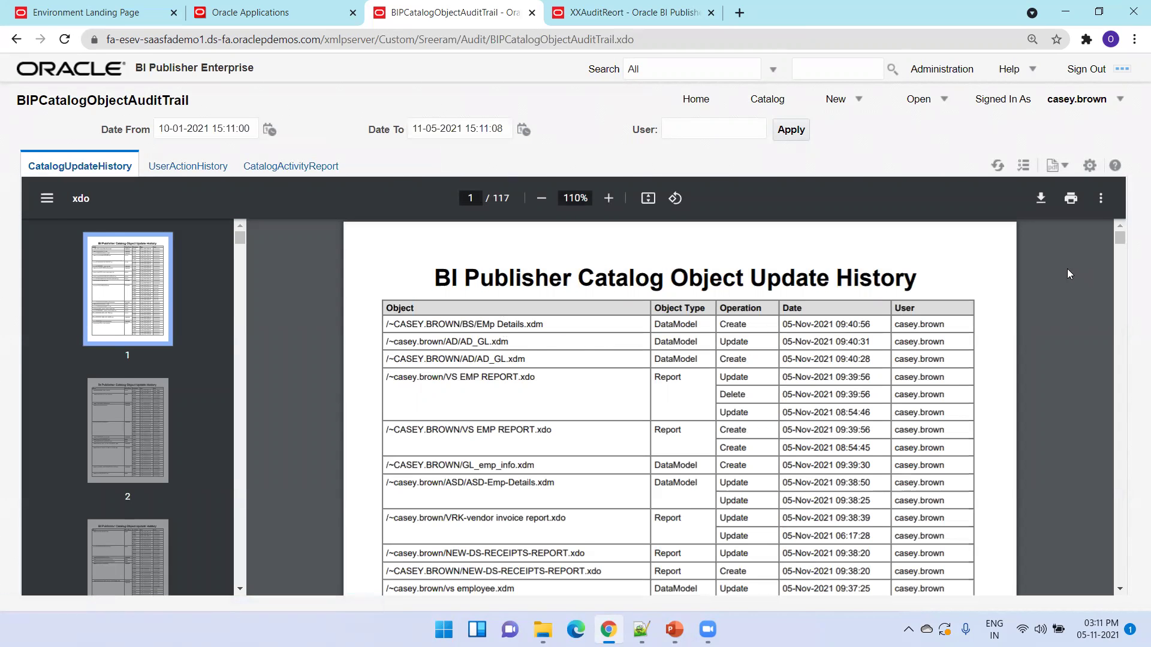
drag(1120, 238, 1135, 192)
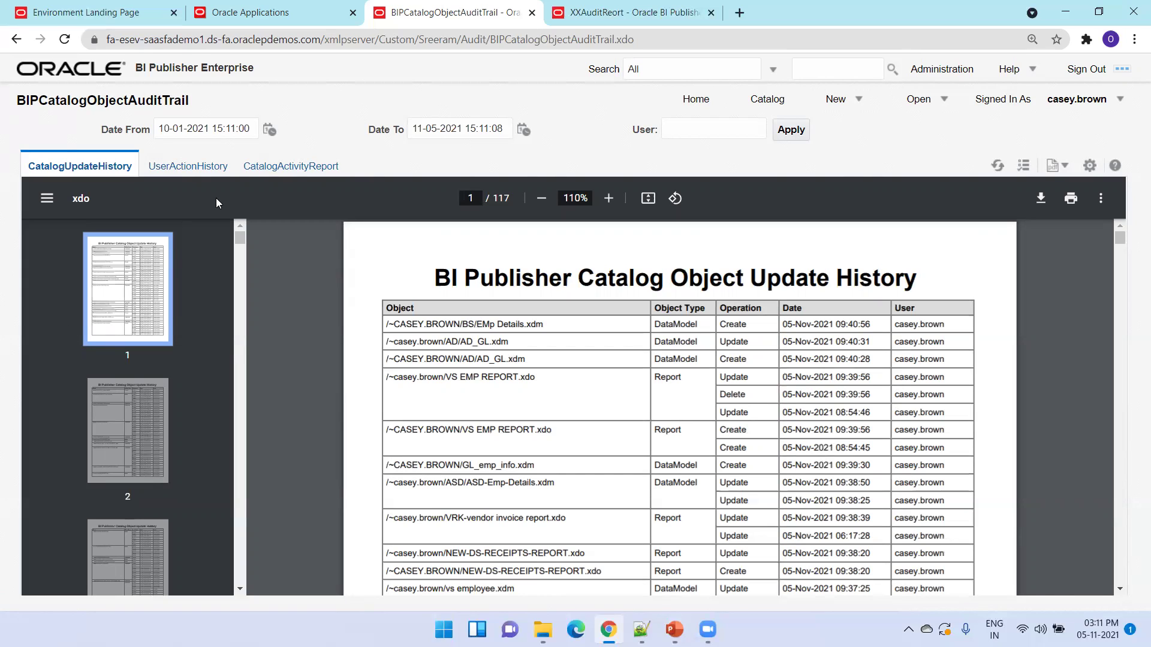
- Run the UserActionHistory layout for the same date range and look through its pages
click(207, 171)
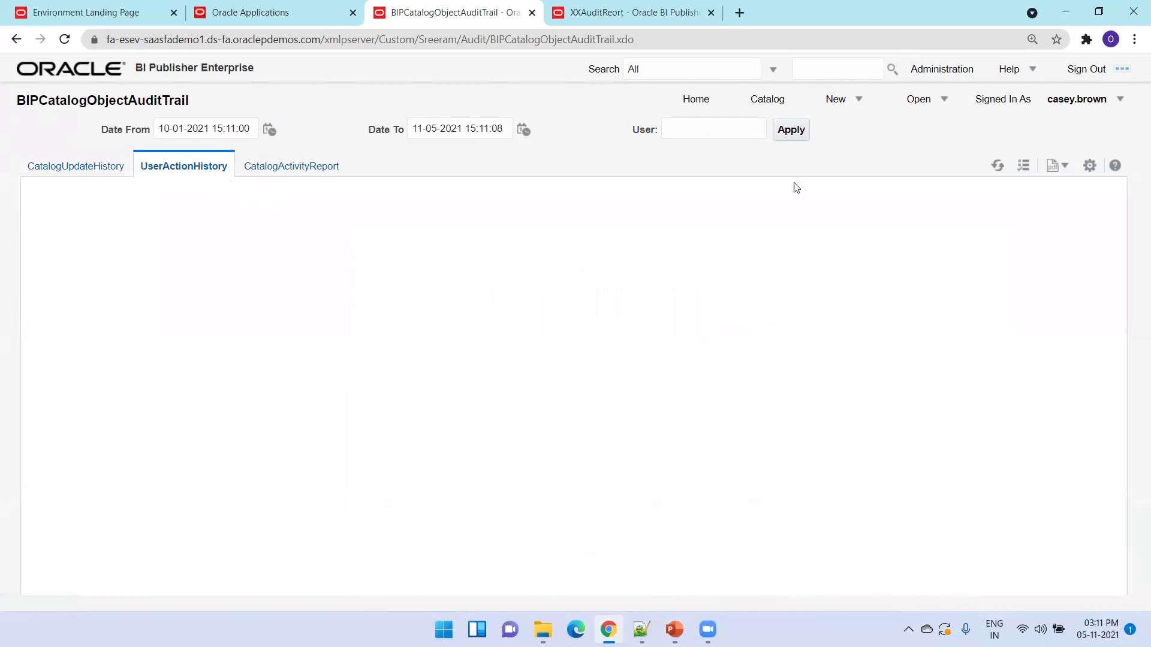
click(805, 138)
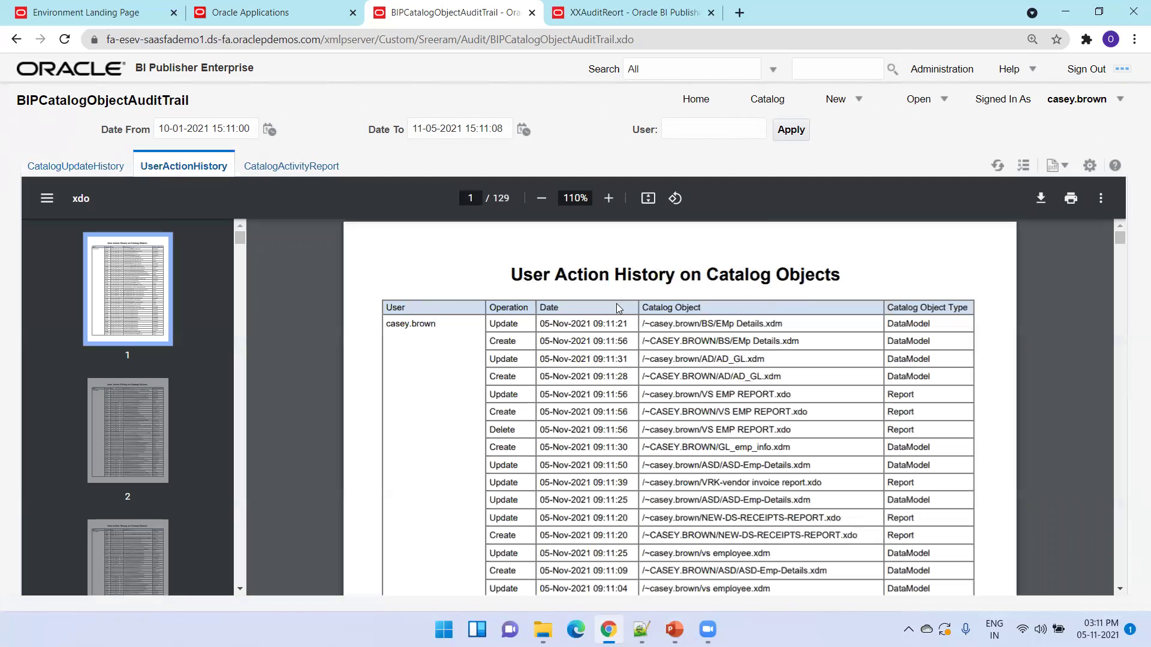
drag(440, 329, 397, 321)
drag(1114, 237, 1113, 276)
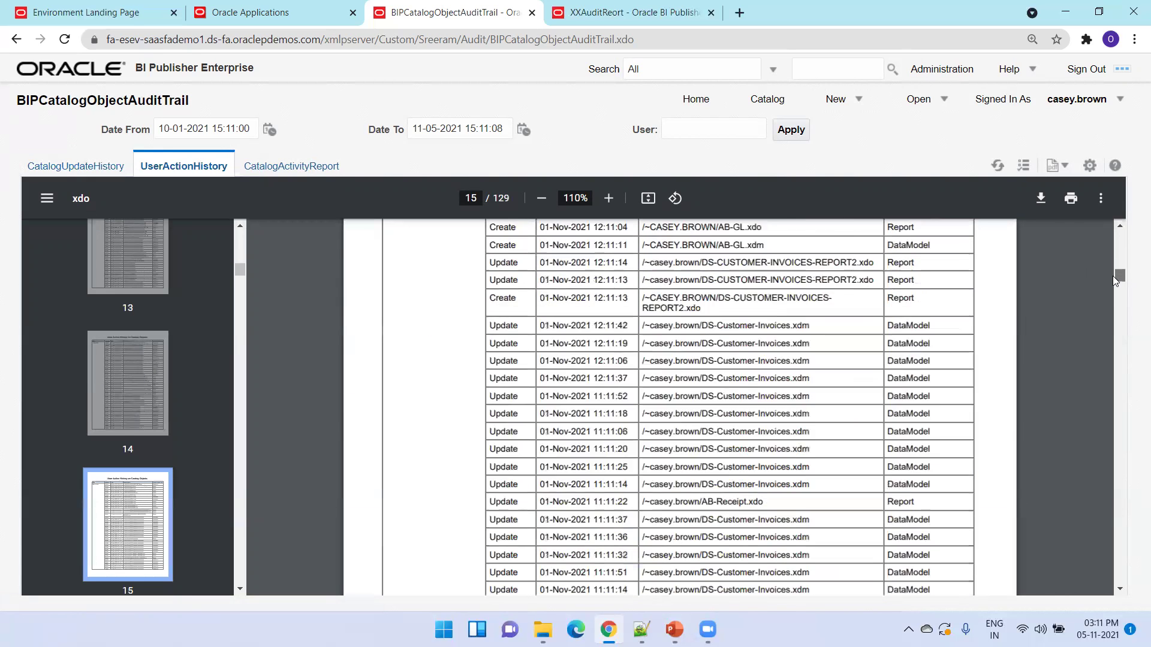
- Run the CatalogActivityReport layout for the same date range and look over its charts
click(312, 169)
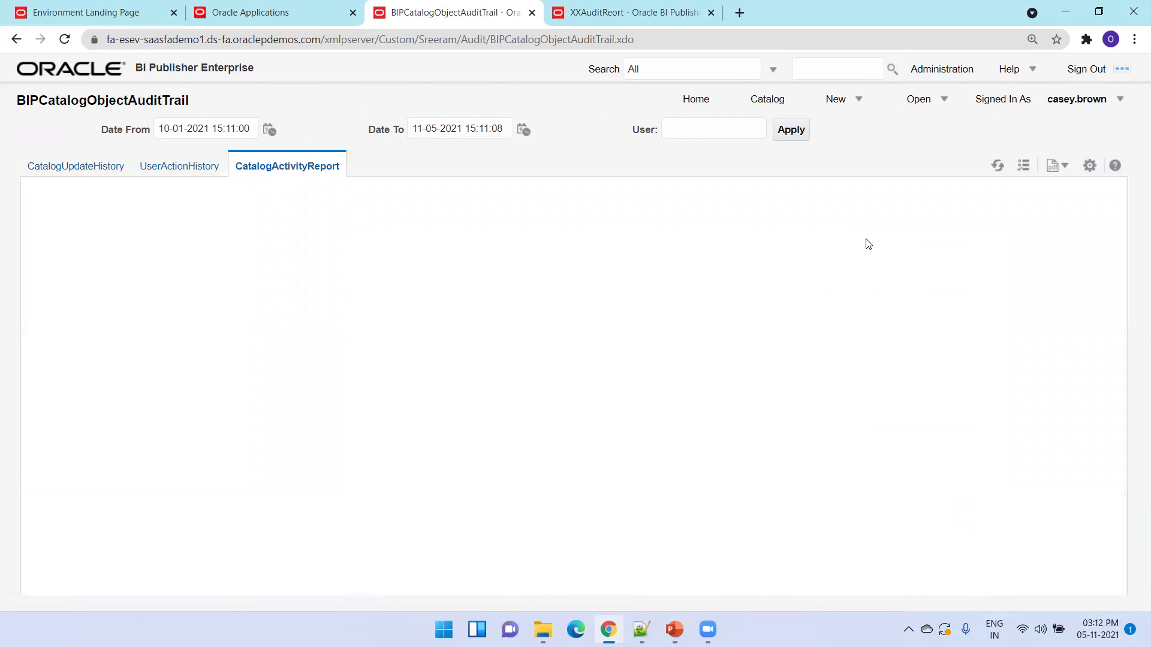
click(803, 124)
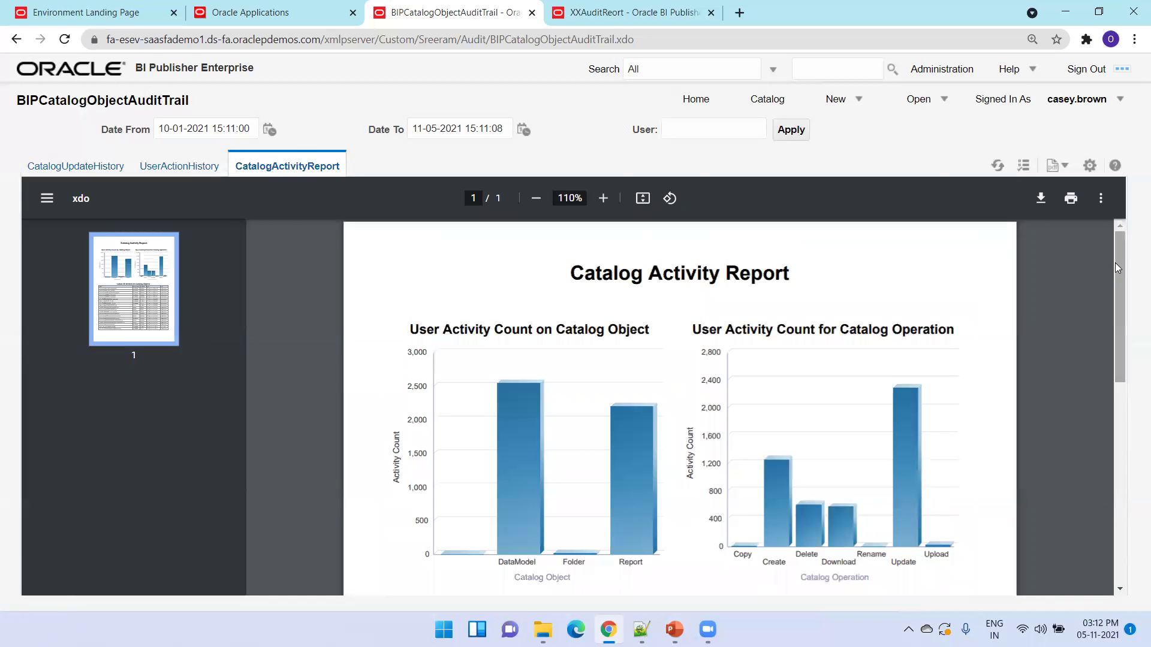
drag(1121, 281, 1079, 261)
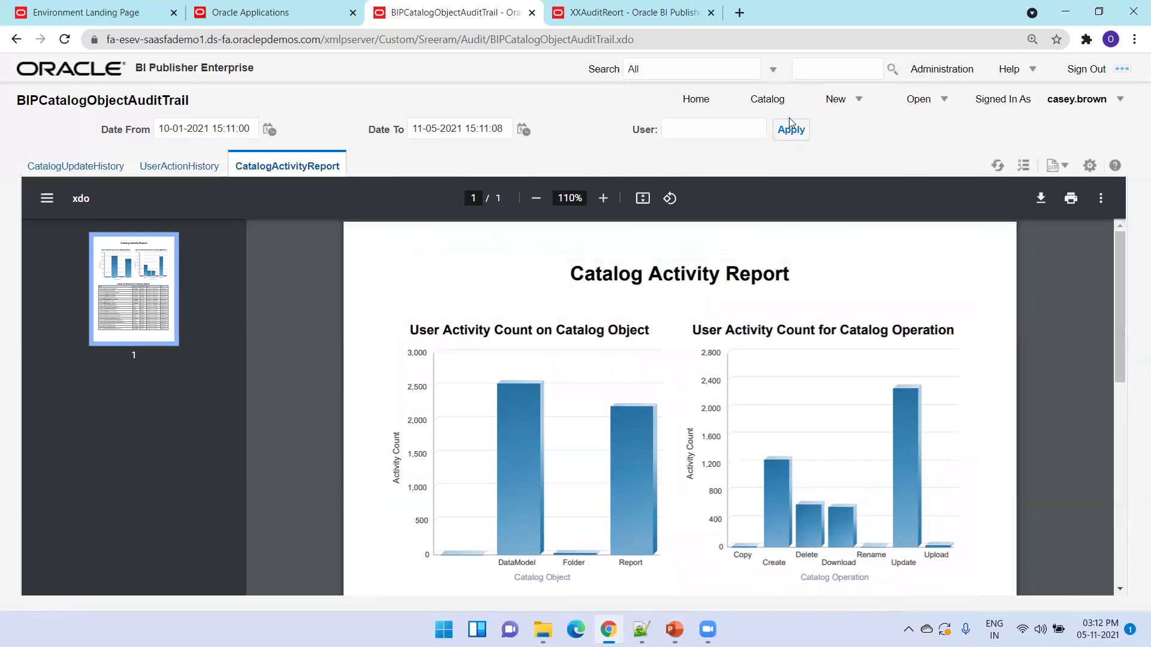
- Return to the catalog's Audit folder and check the AuditReports folder's files in File Explorer
click(766, 100)
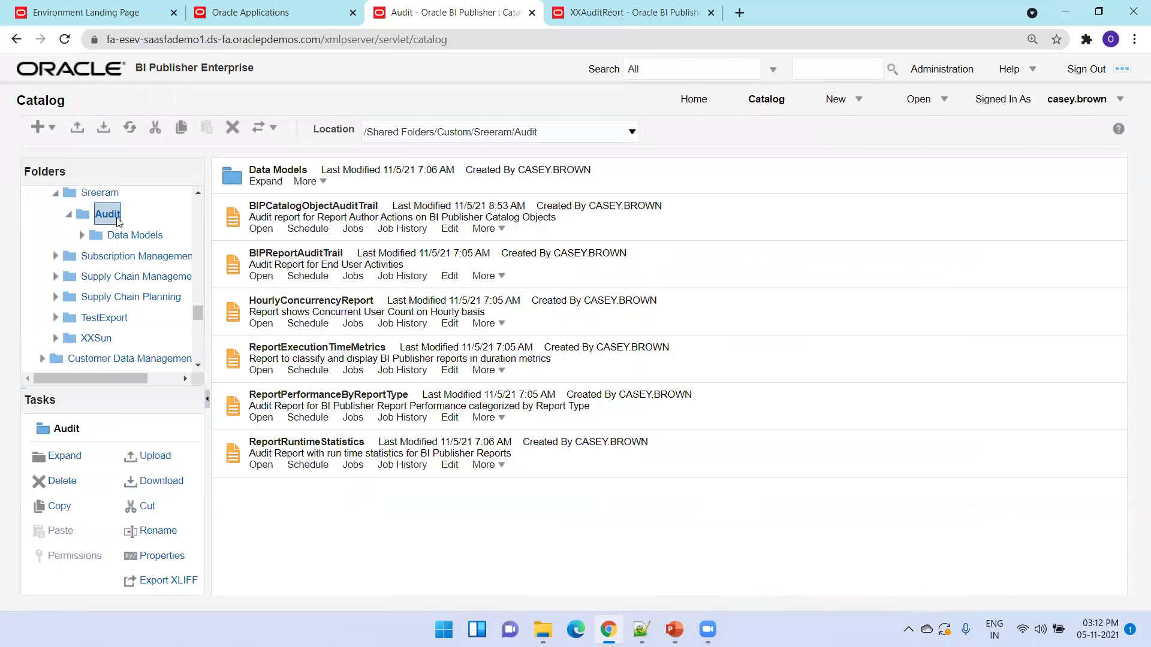
click(543, 628)
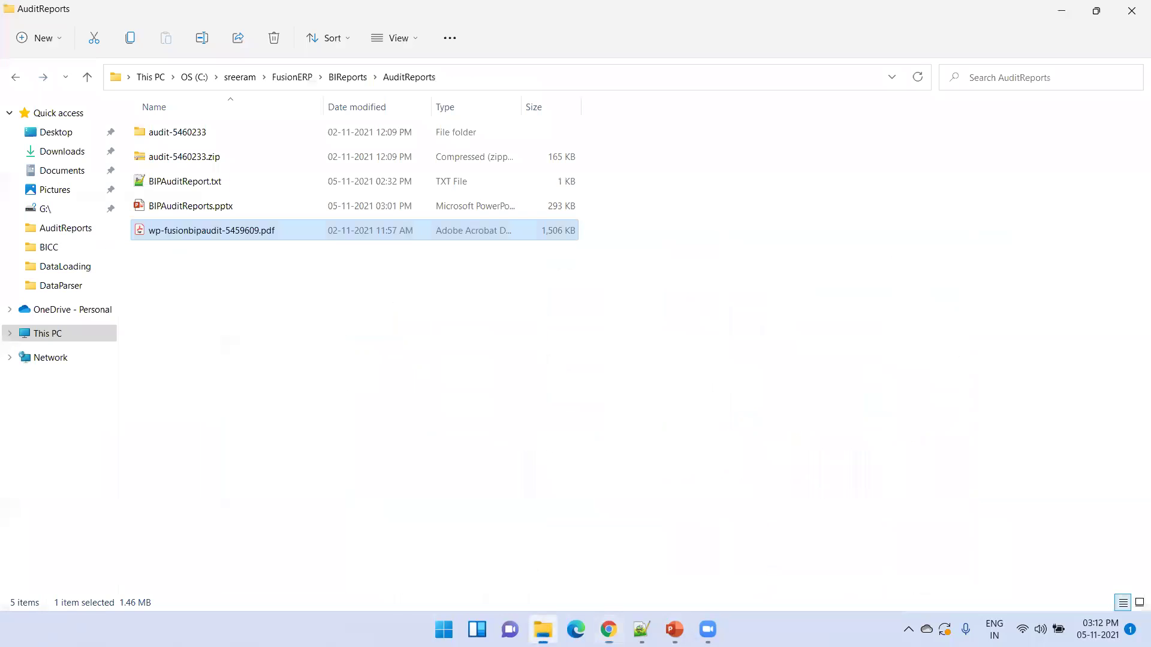
click(355, 334)
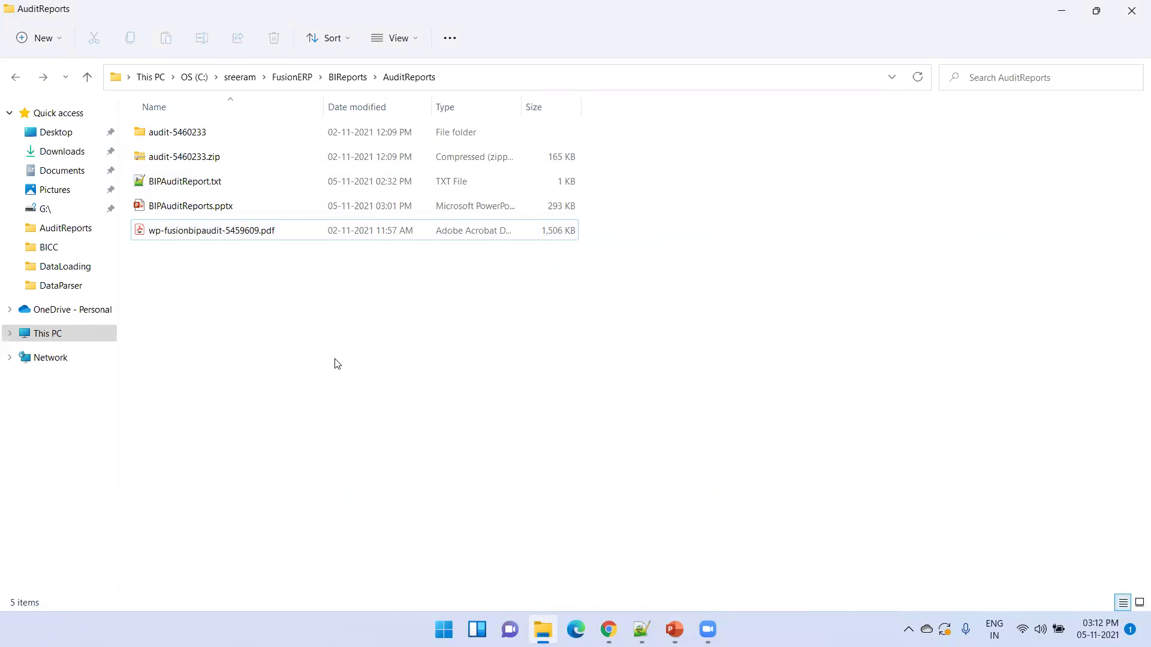
key(alt+Tab)
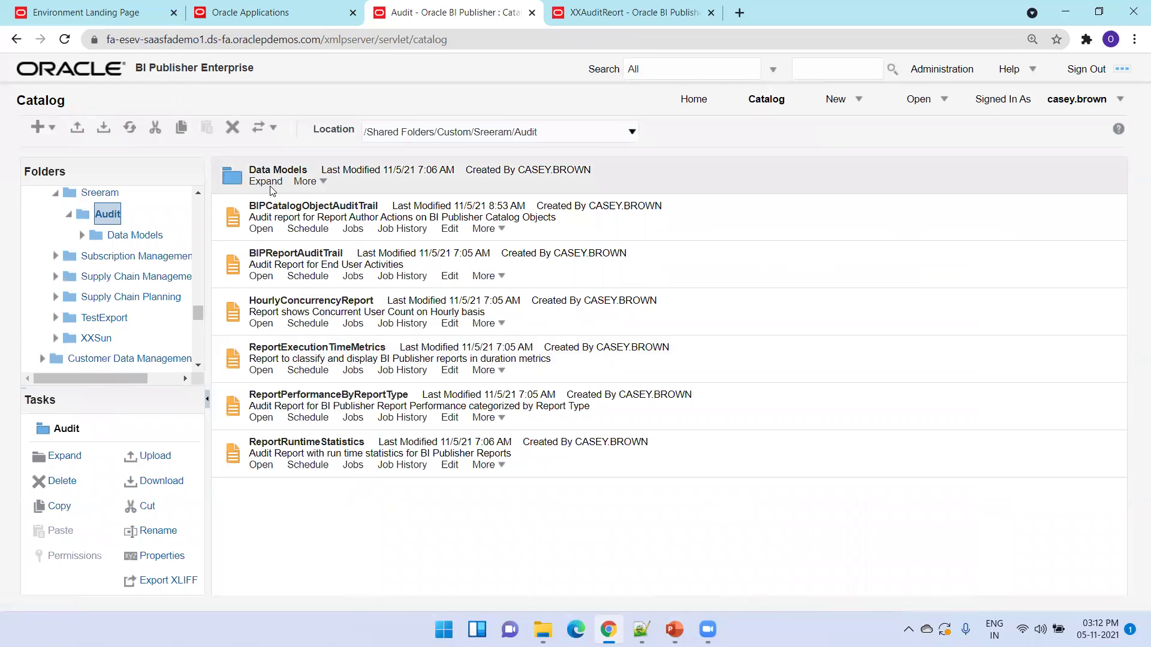
- Open the BIPCatalogObjectAuditTrailDM data model from the Data Models folder and review its Default Data Source property
click(266, 182)
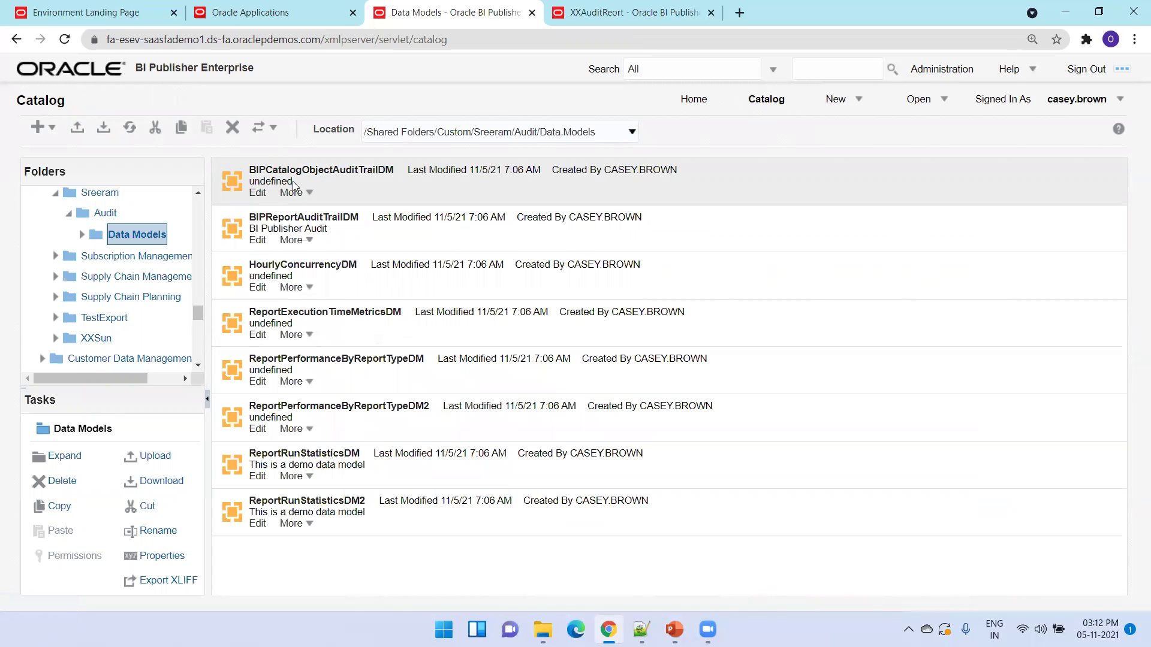
click(258, 194)
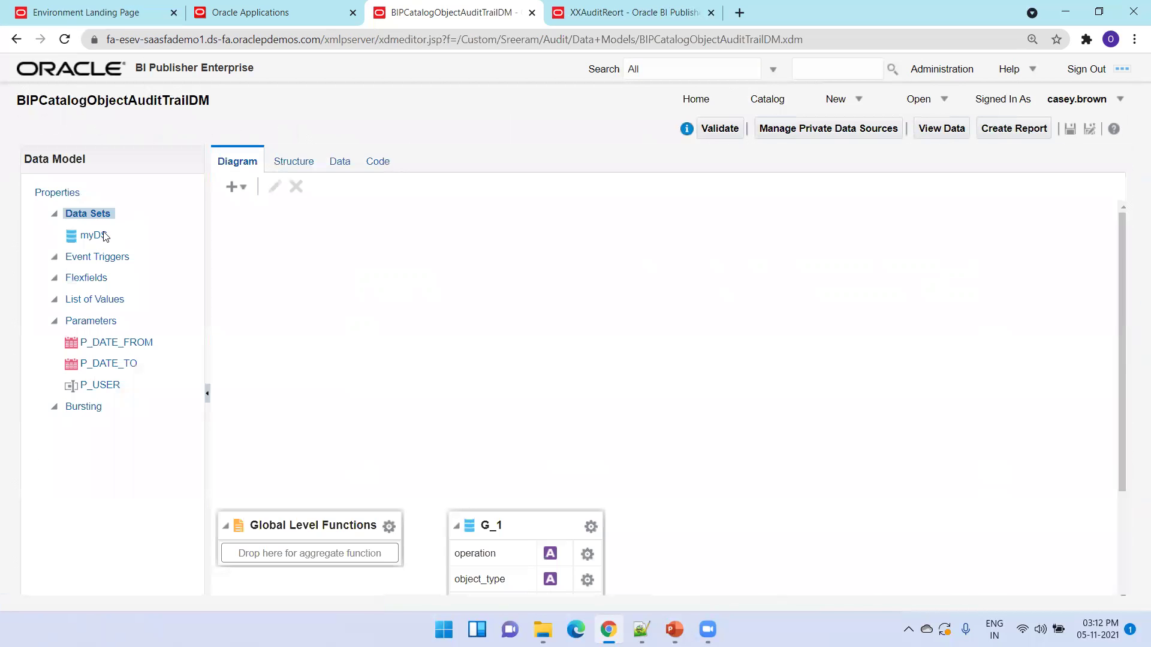
click(103, 236)
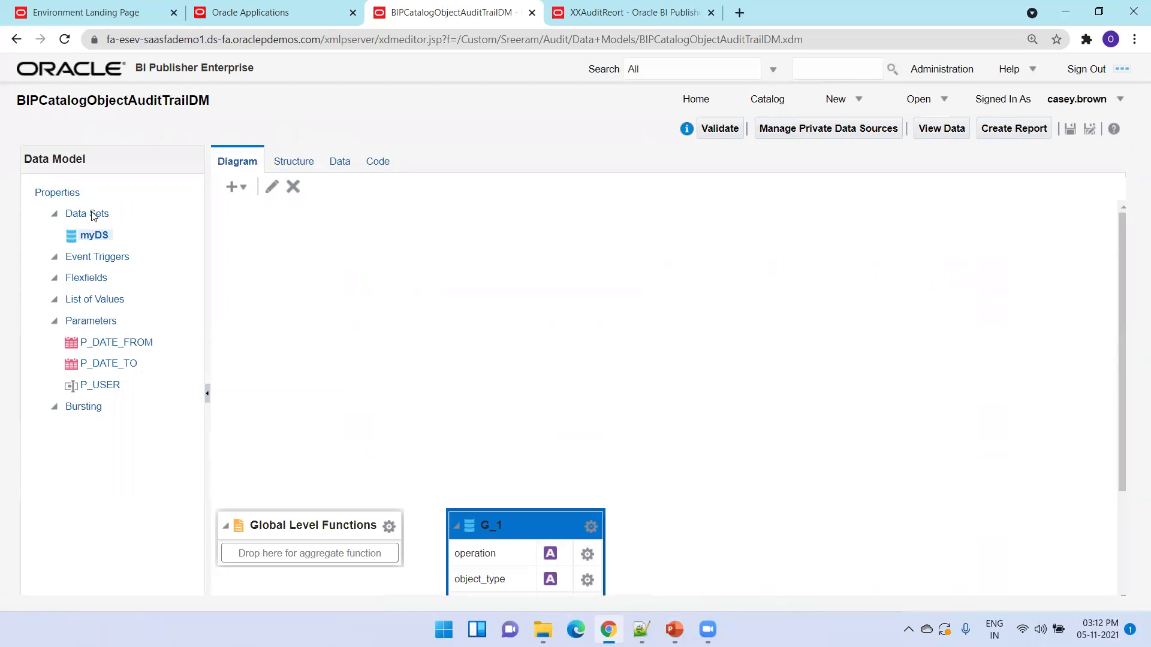
click(67, 197)
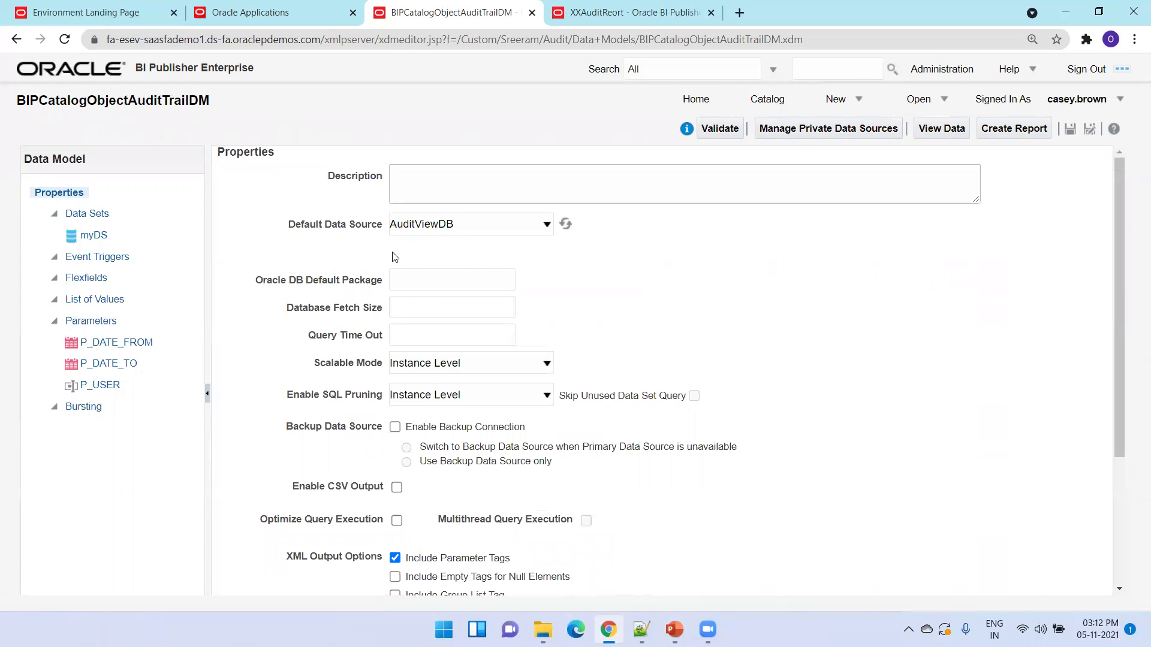
drag(286, 217, 377, 236)
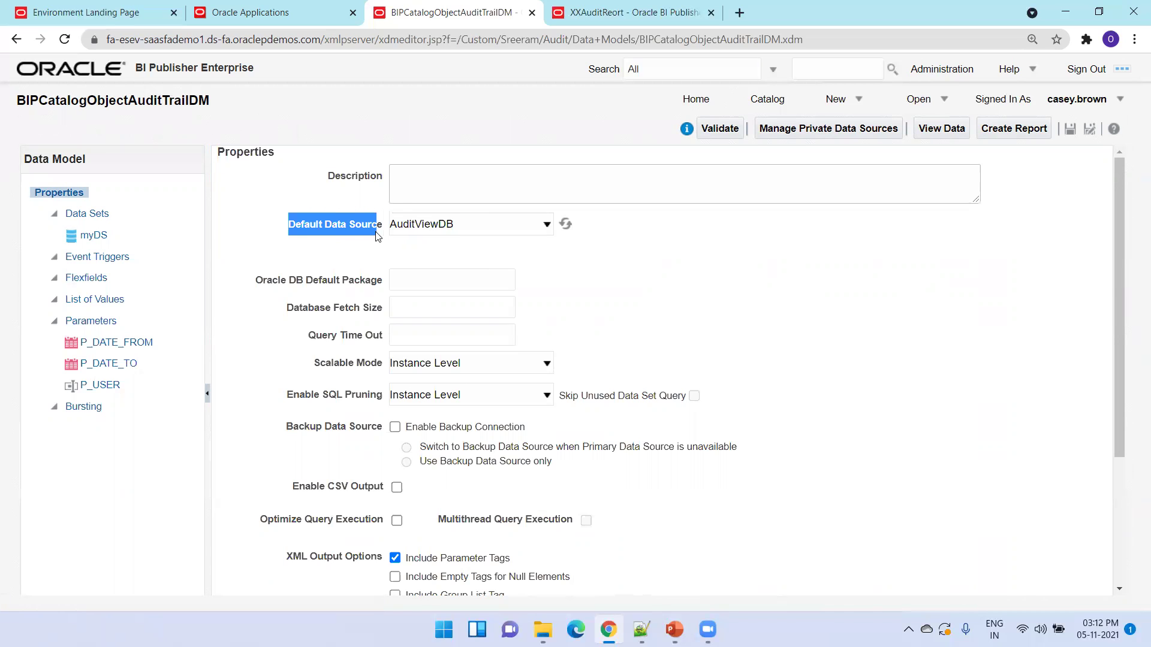
click(423, 251)
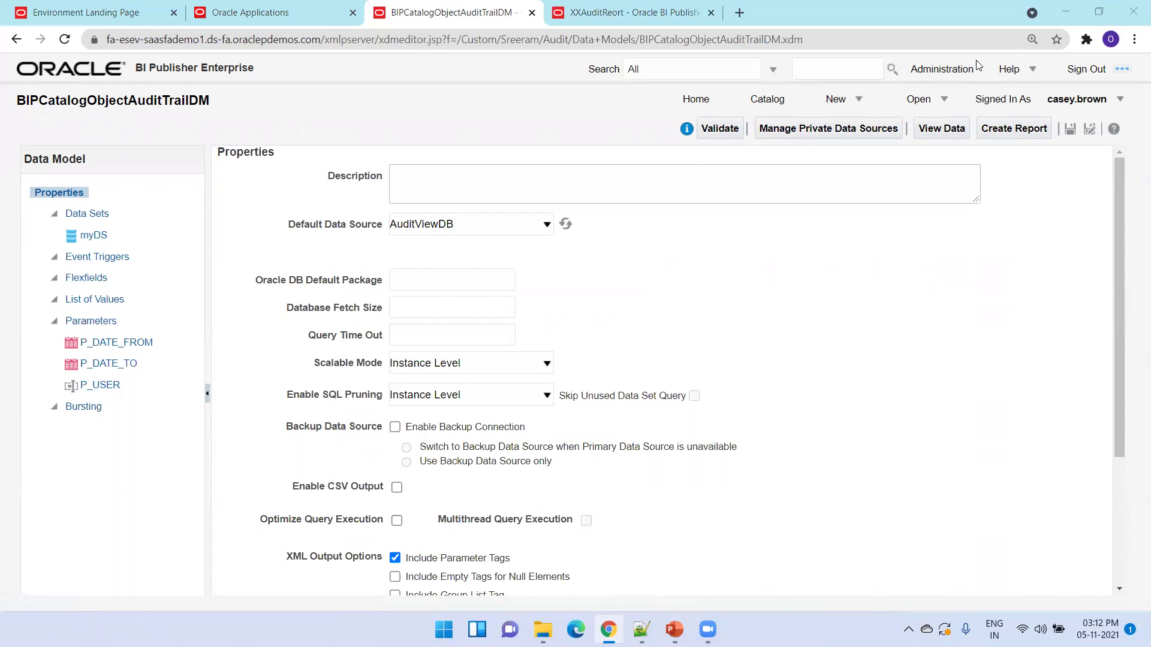
- Open the AuditViewDB data source from the JNDI connections in Administration and test its connection
click(944, 70)
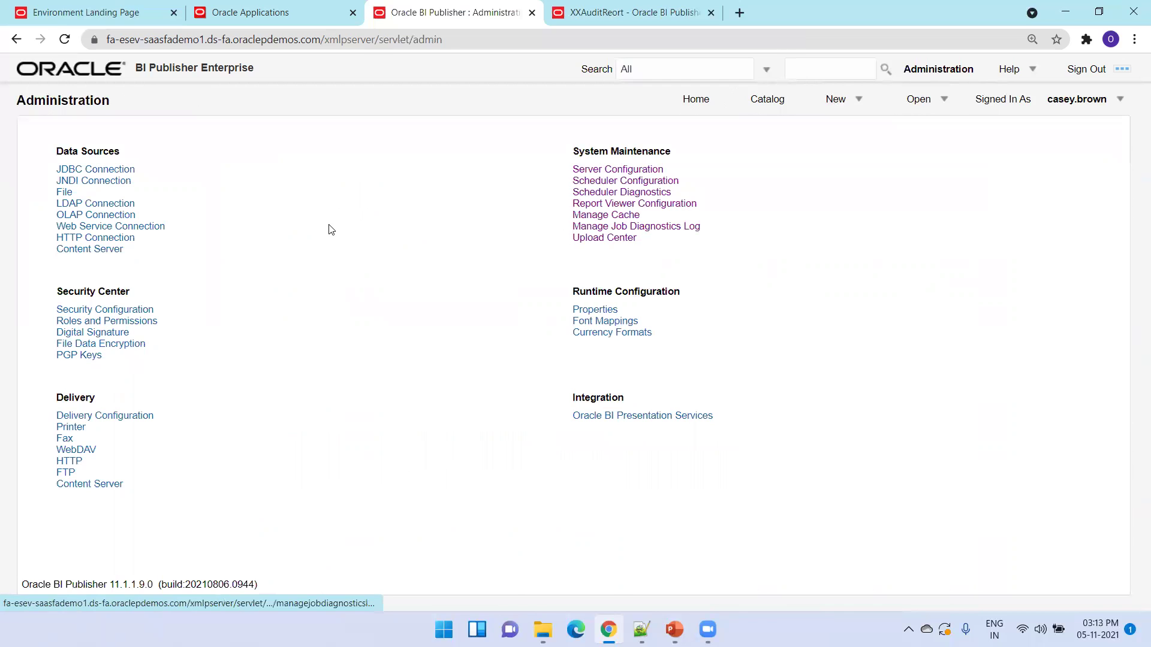
click(96, 185)
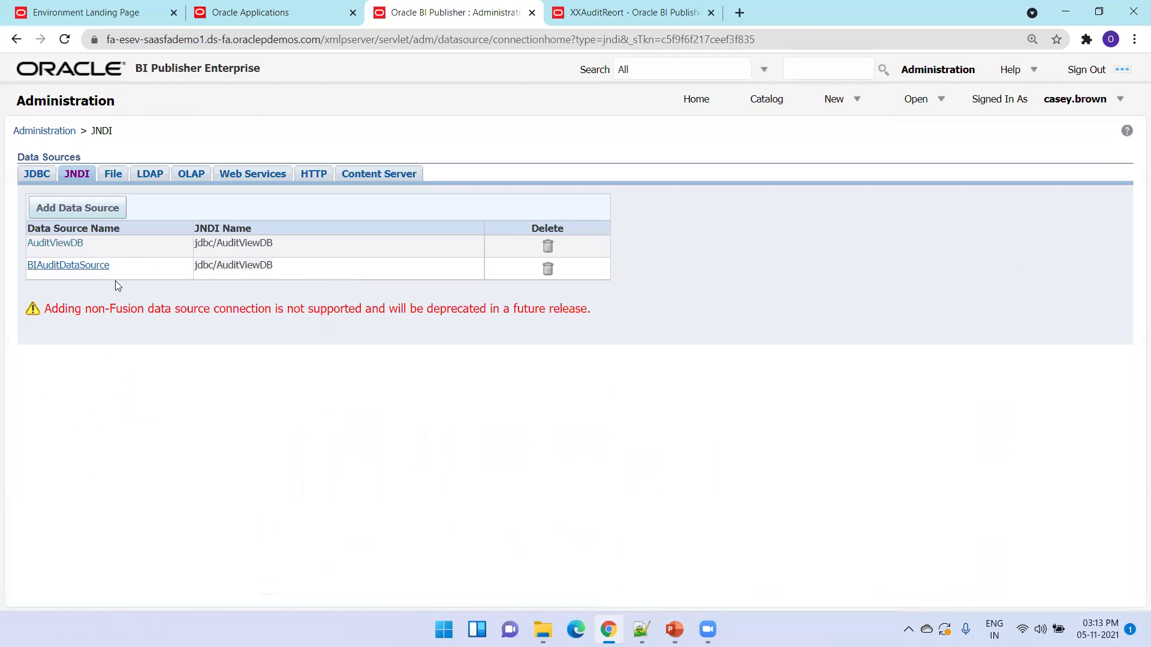
drag(279, 243, 76, 246)
click(88, 246)
click(58, 246)
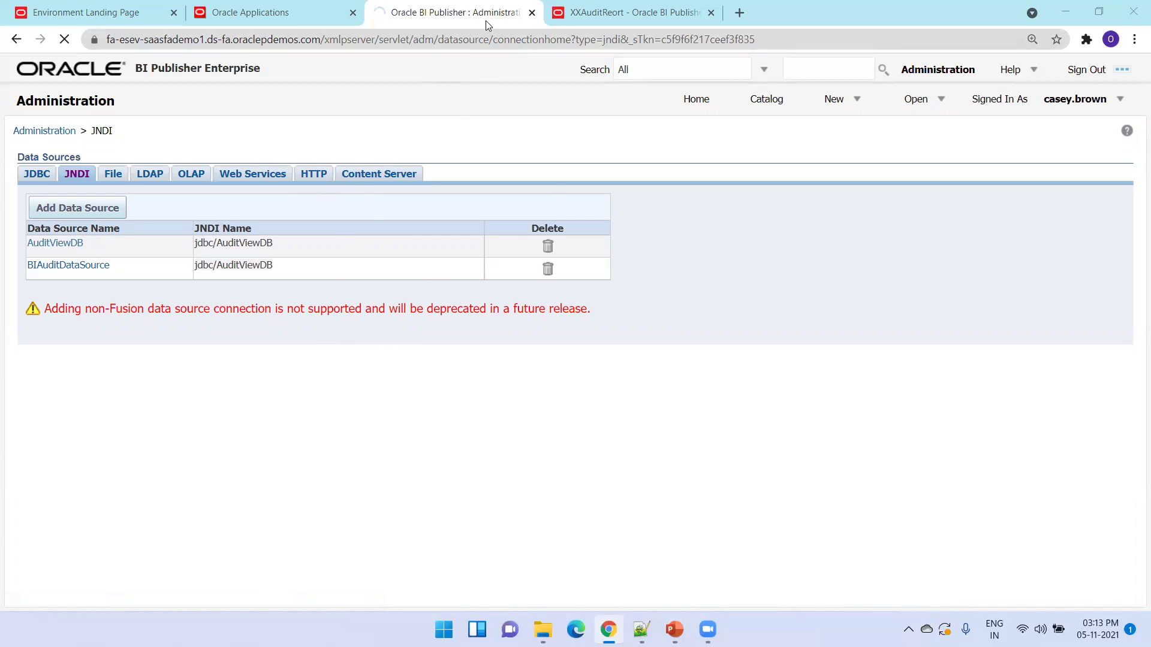
click(113, 173)
click(77, 174)
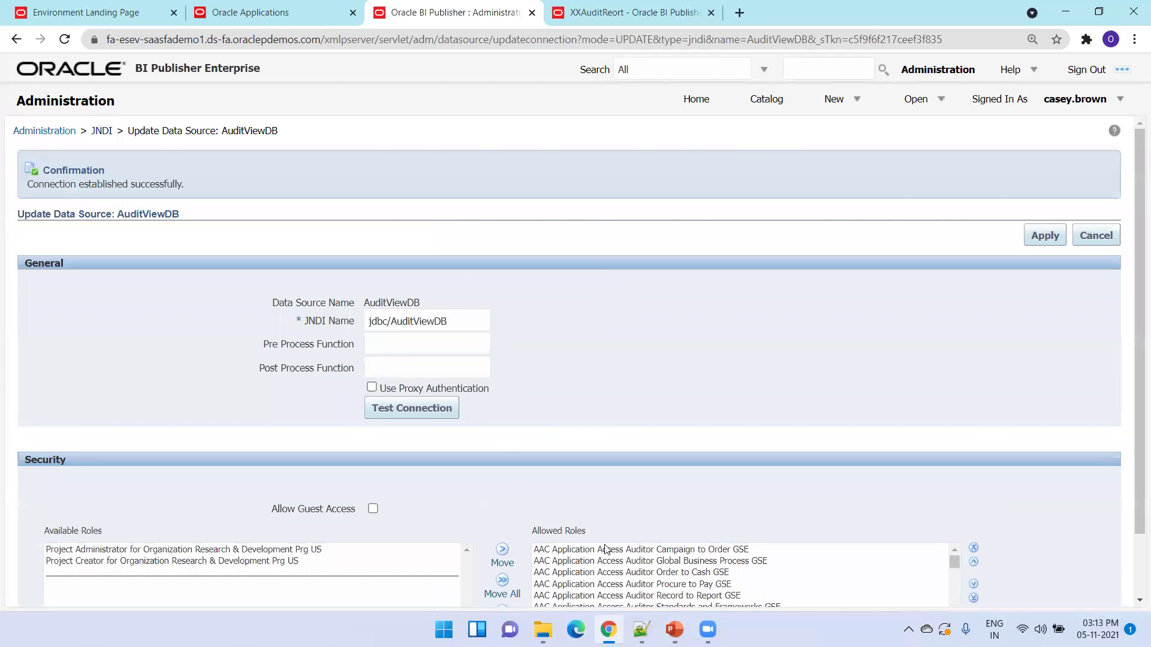
- Switch to the BIPAuditReports.pptx presentation in PowerPoint and review the Enable Audit, DataSource and Audit Tables/Views slides
click(674, 629)
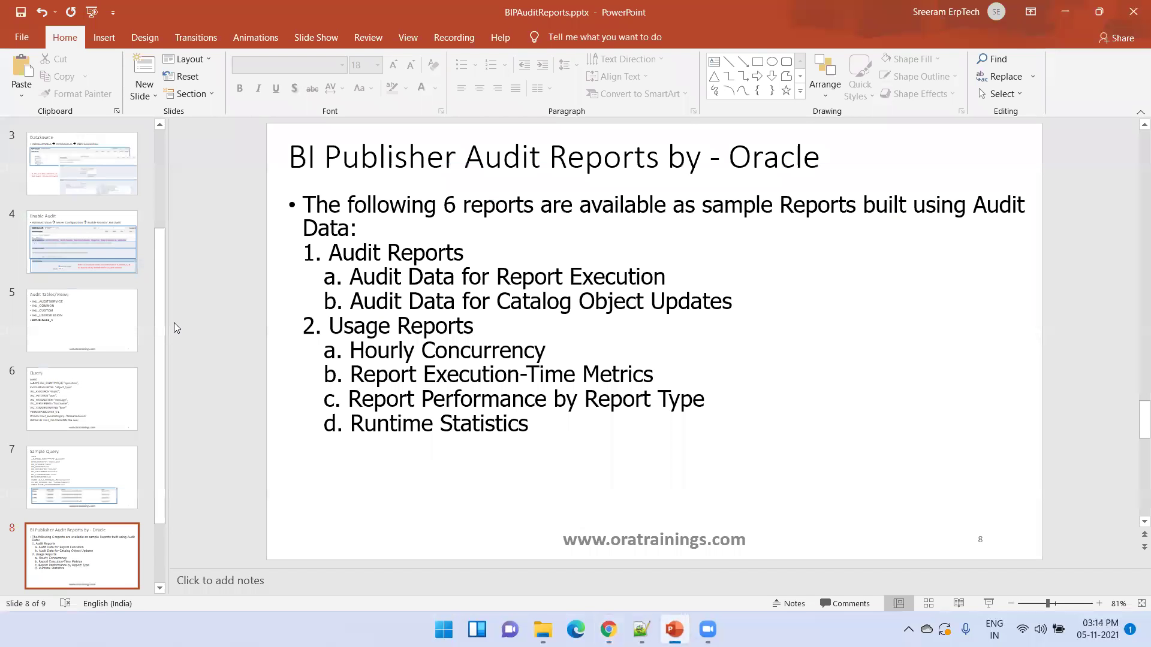
click(104, 256)
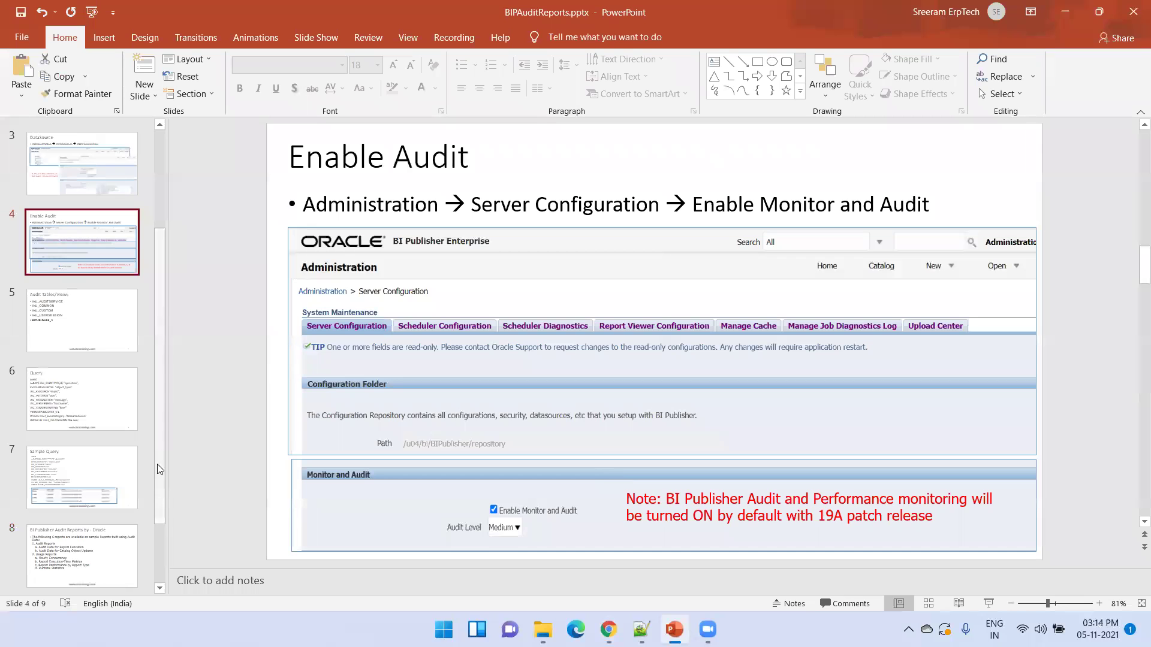
click(117, 343)
click(130, 172)
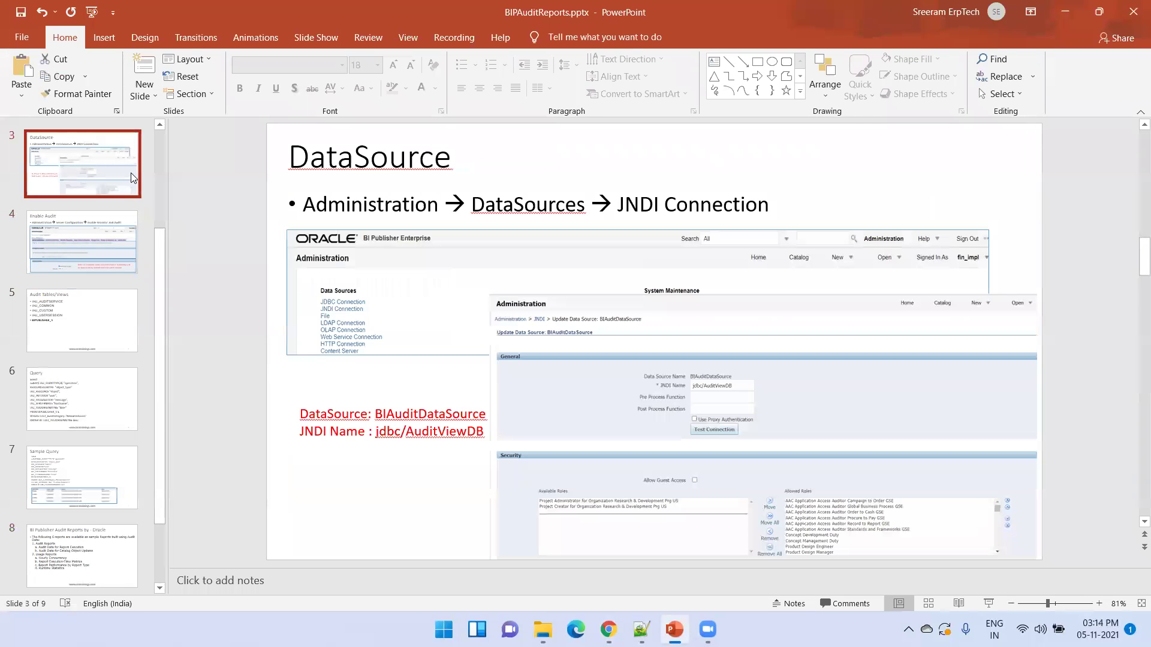
click(115, 241)
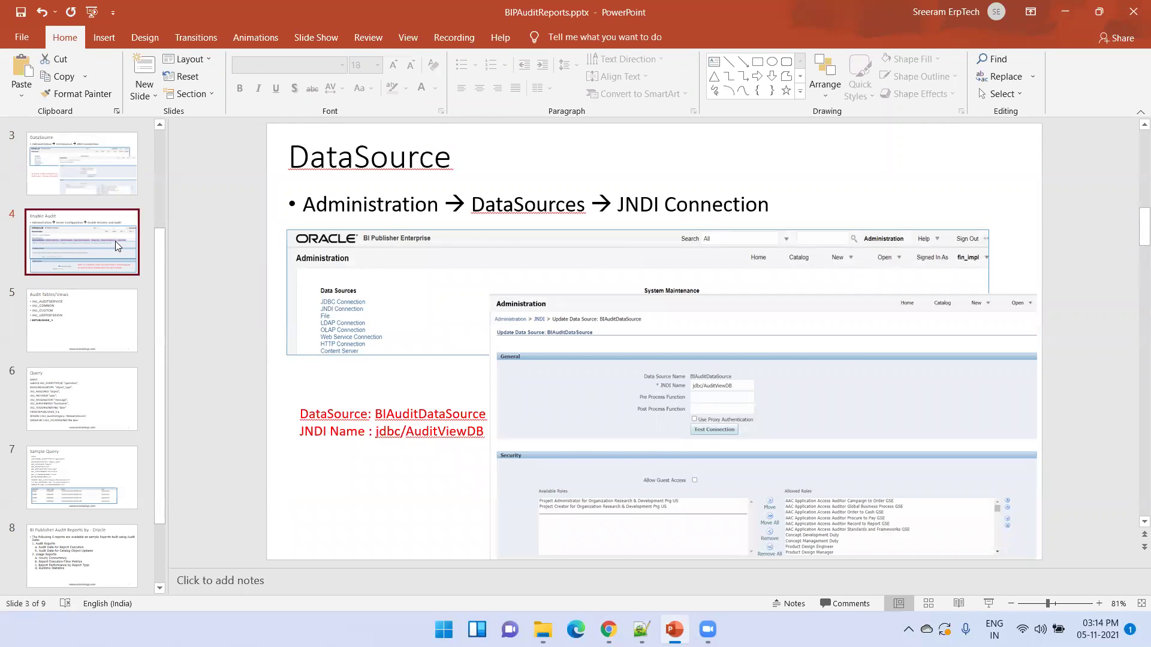
click(93, 324)
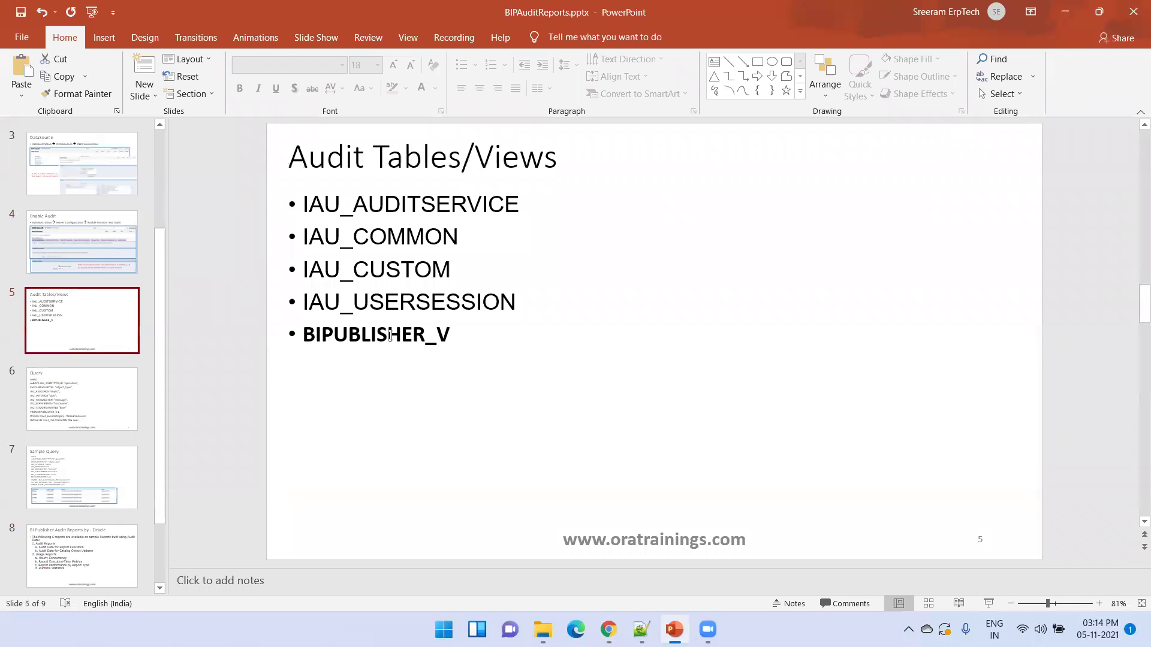
click(388, 335)
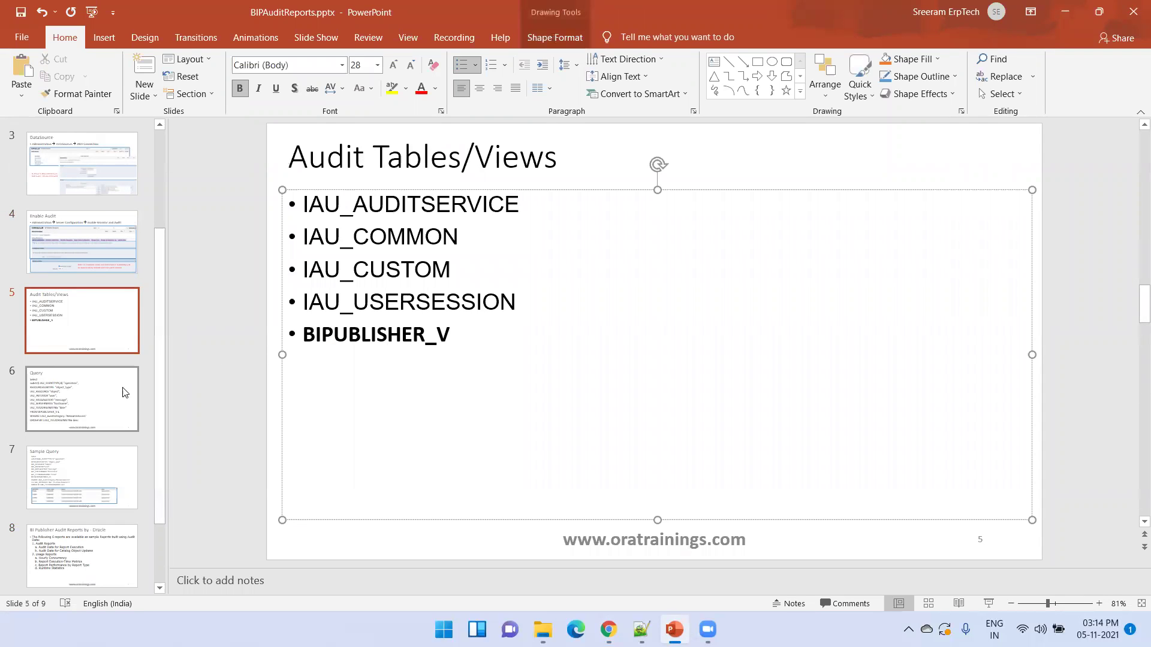